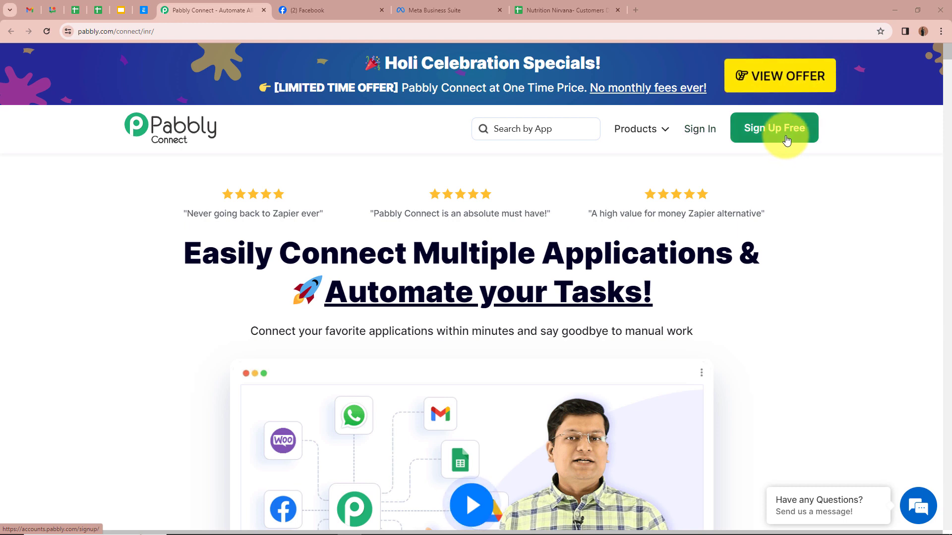
# Sign in and choose Access Now for Pabbly Connect on the All Pabbly Apps page
pyautogui.click(695, 132)
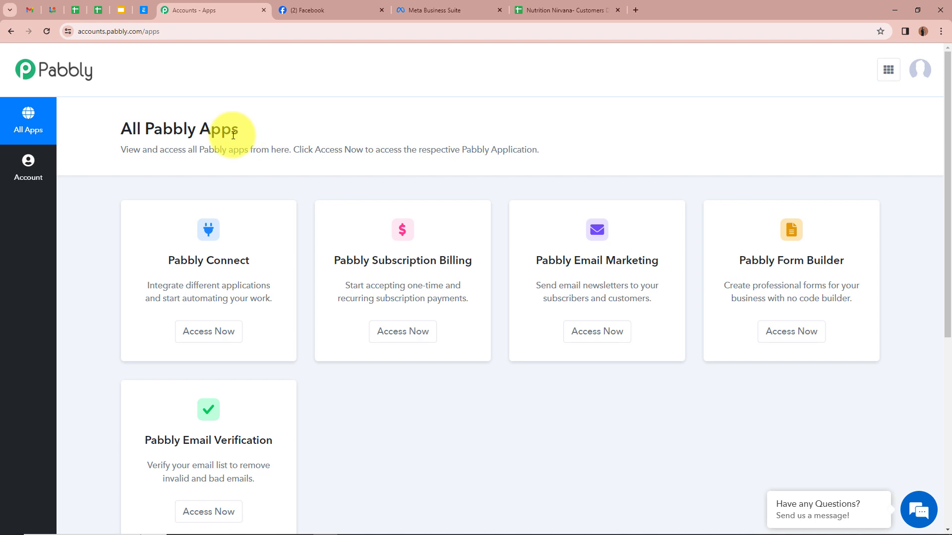
pyautogui.click(227, 339)
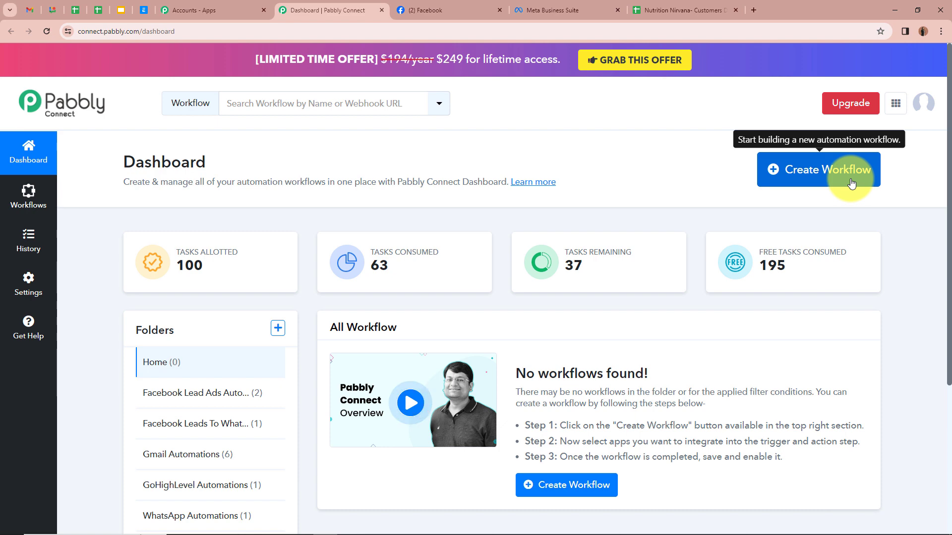
# Start a new workflow named 'Nutrition Nirvana- Facebook Leads to Google Sheets'
pyautogui.click(851, 183)
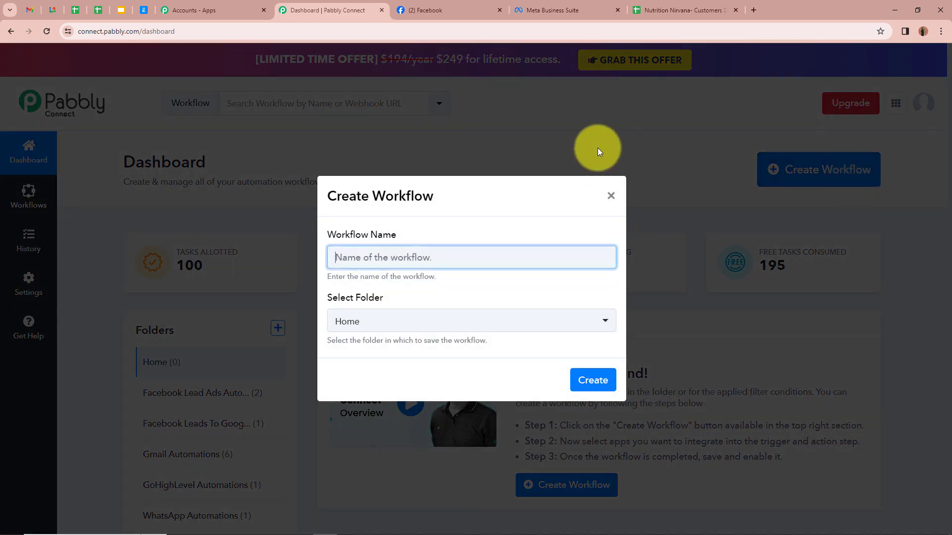
pyautogui.click(257, 168)
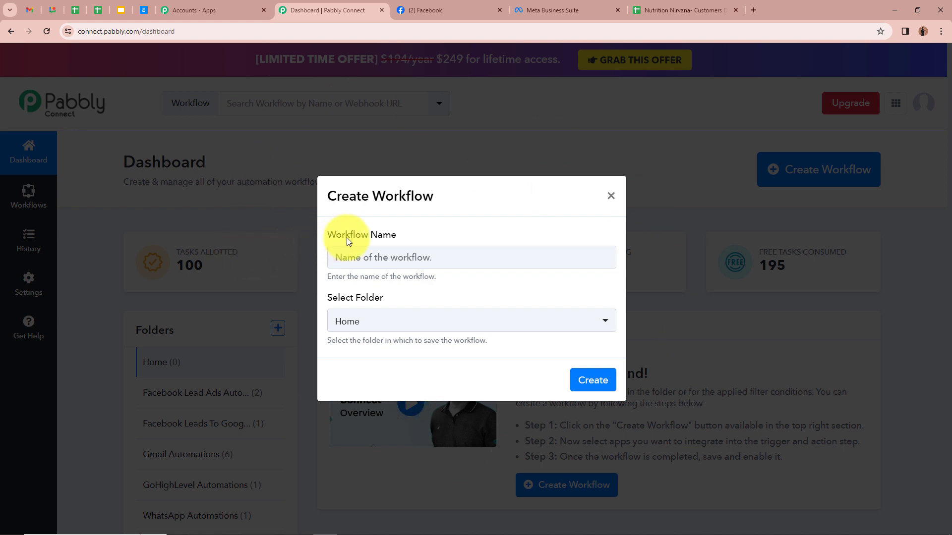
pyautogui.click(426, 255)
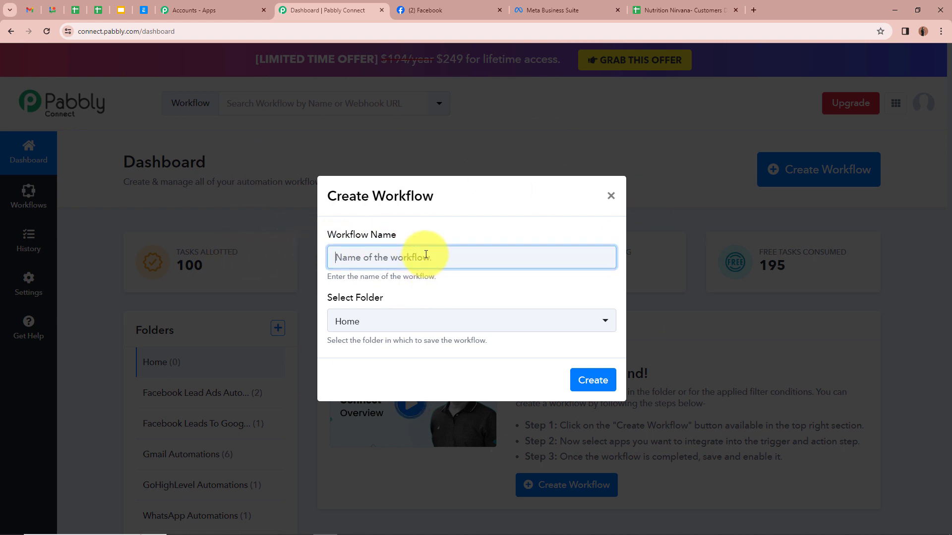
pyautogui.write('Nutrition Nirvana- Facebook Leads to Google Sheets')
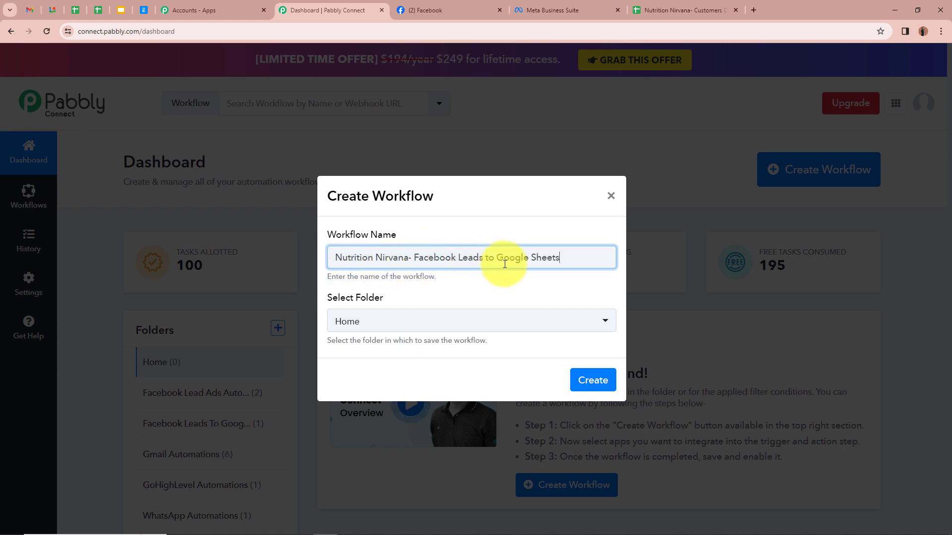
pyautogui.click(486, 297)
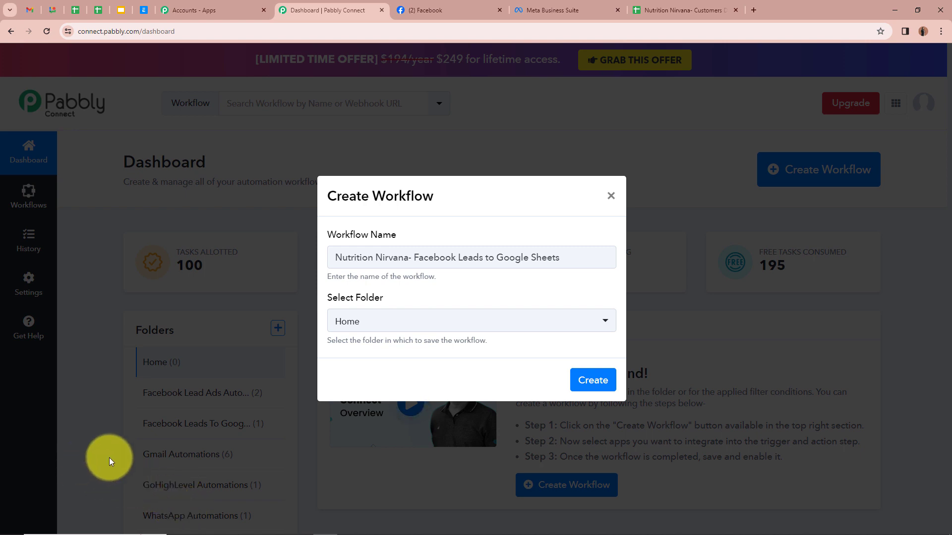
pyautogui.moveTo(589, 255); pyautogui.dragTo(285, 273)
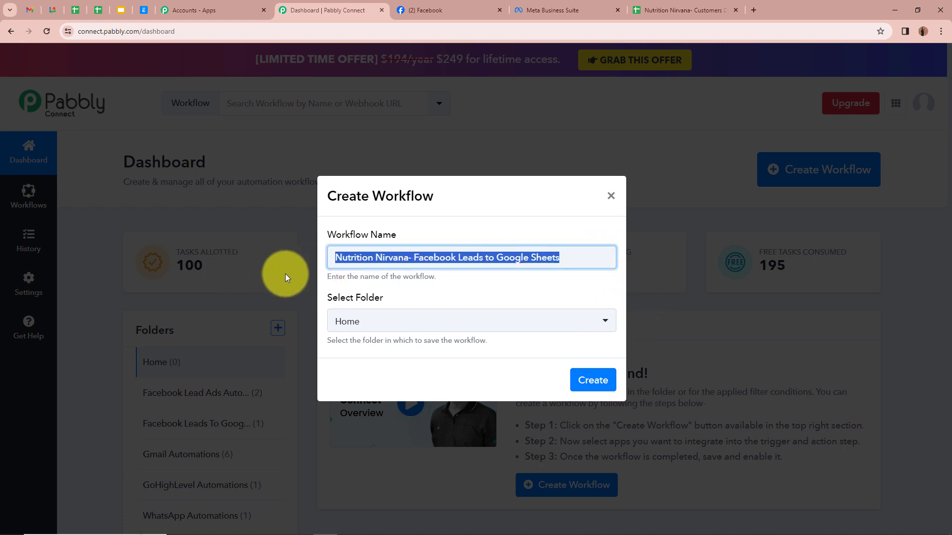
pyautogui.click(483, 300)
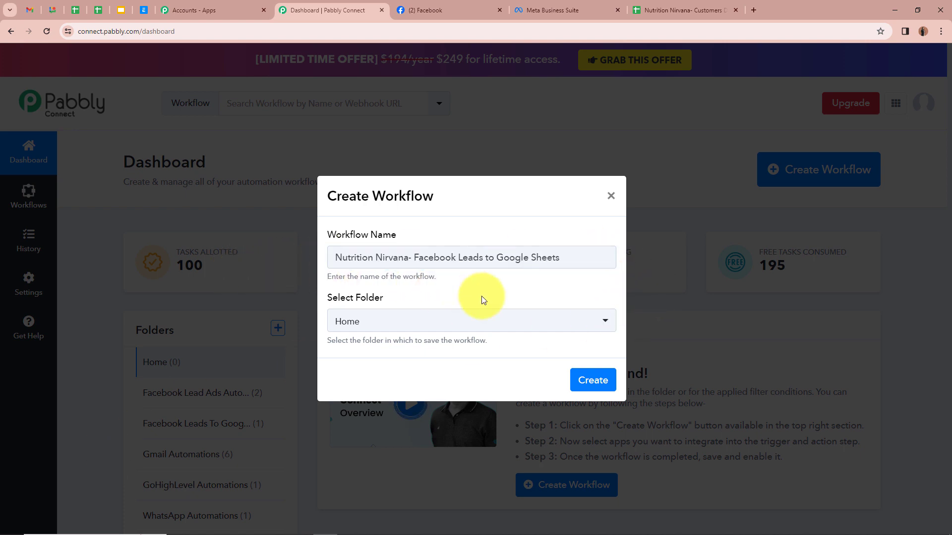
# Save the workflow into the Facebook Leads To Google Sheets folder and create it
pyautogui.click(605, 324)
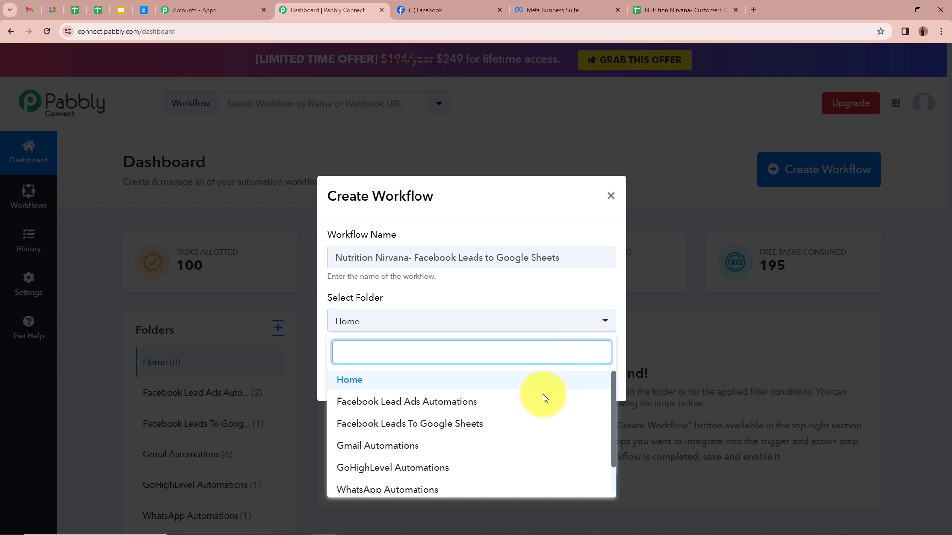
pyautogui.scroll(-2, 476, 484)
pyautogui.scroll(2, 476, 485)
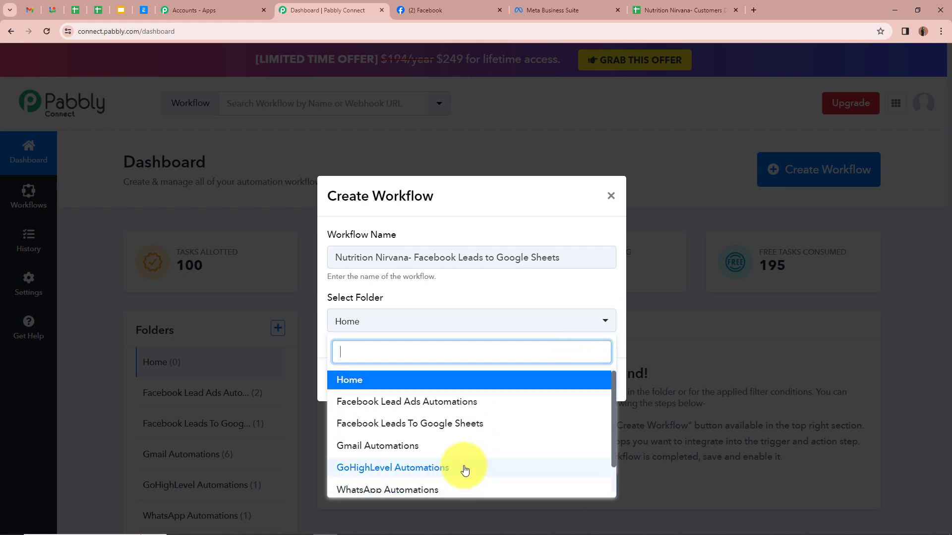
pyautogui.click(460, 426)
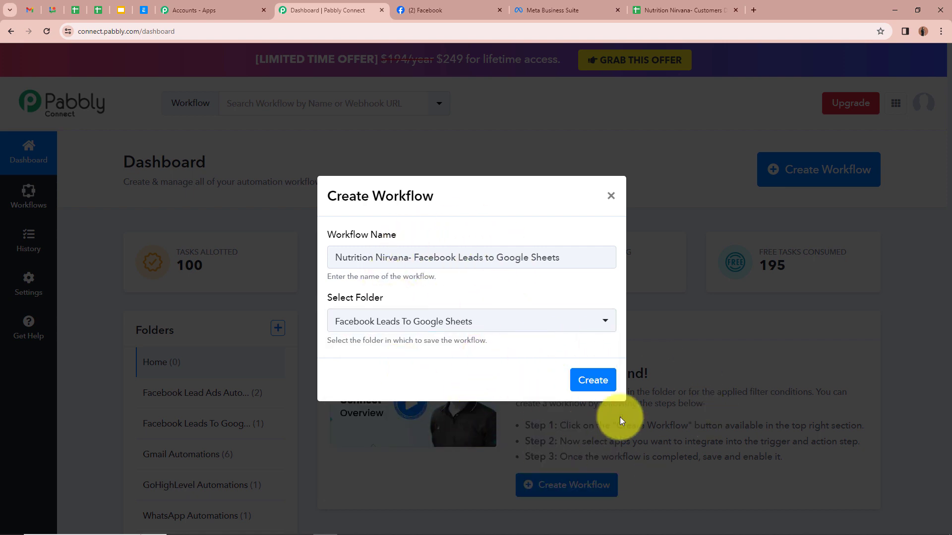
pyautogui.click(593, 381)
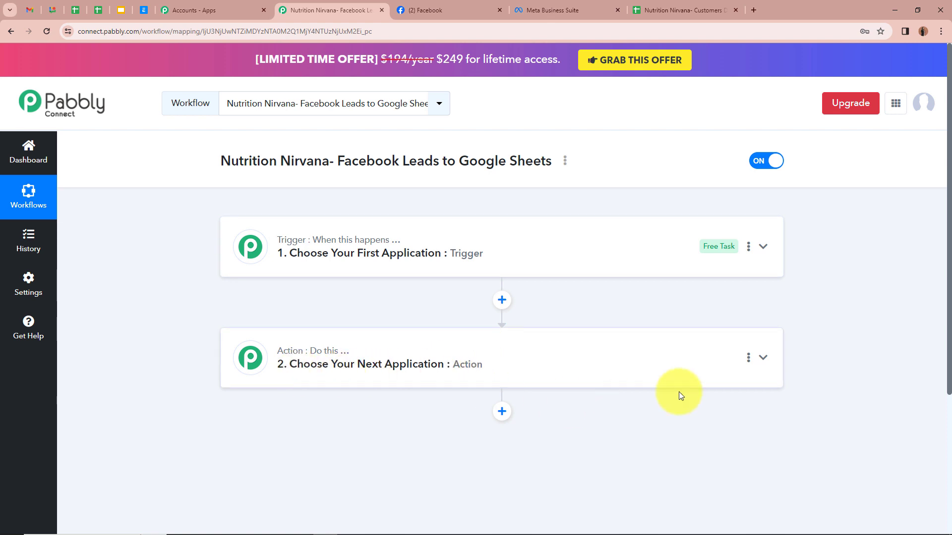
# Set the trigger app to Facebook Lead Ads, found by searching 'Fac', with event New Lead (Instant)
pyautogui.click(764, 249)
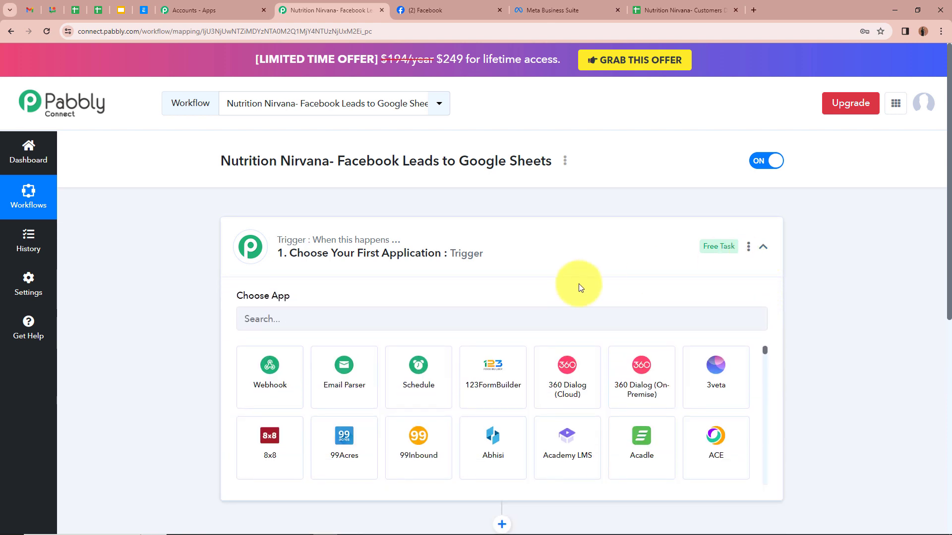
pyautogui.click(488, 310)
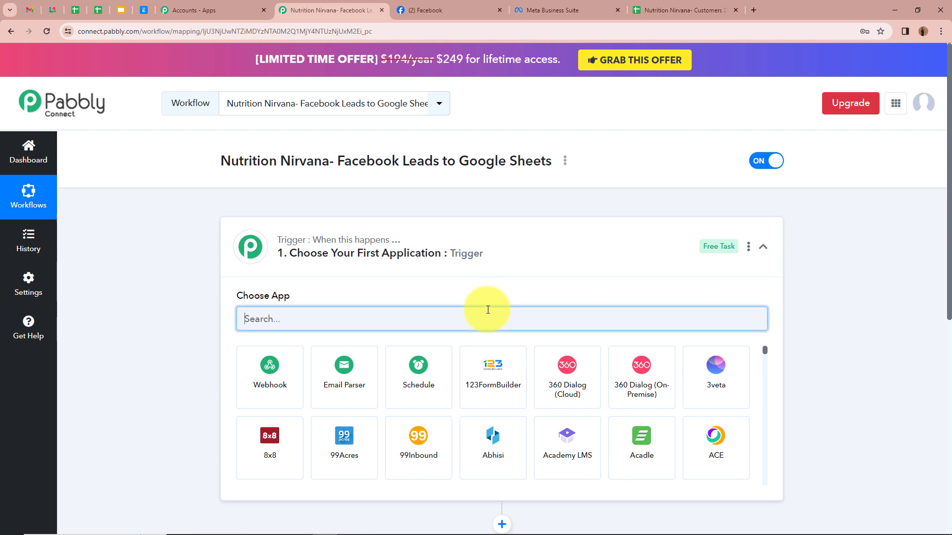
pyautogui.write('Face')
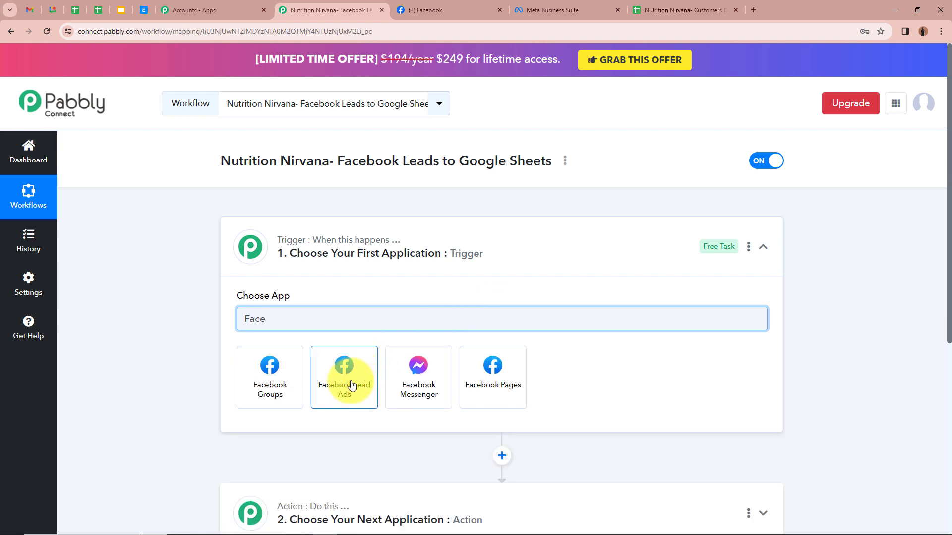
pyautogui.click(351, 385)
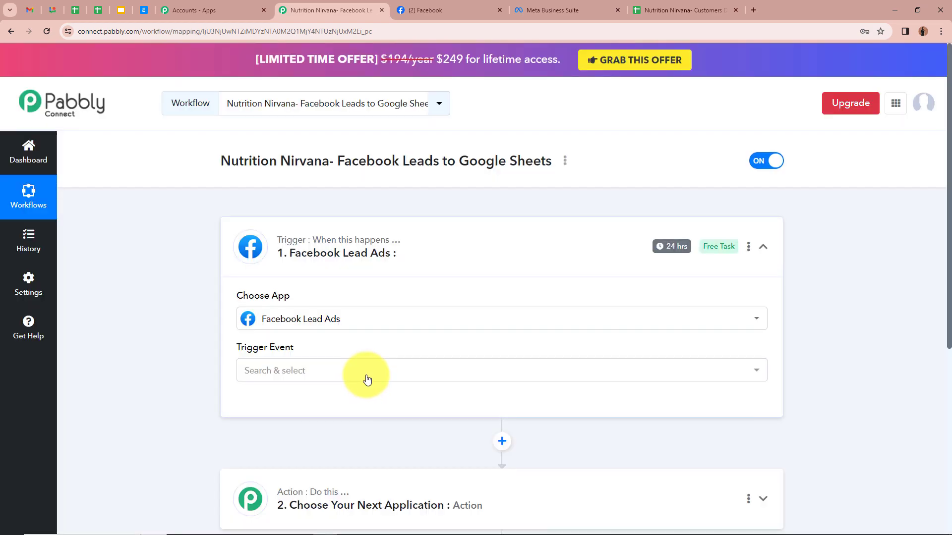
pyautogui.click(367, 379)
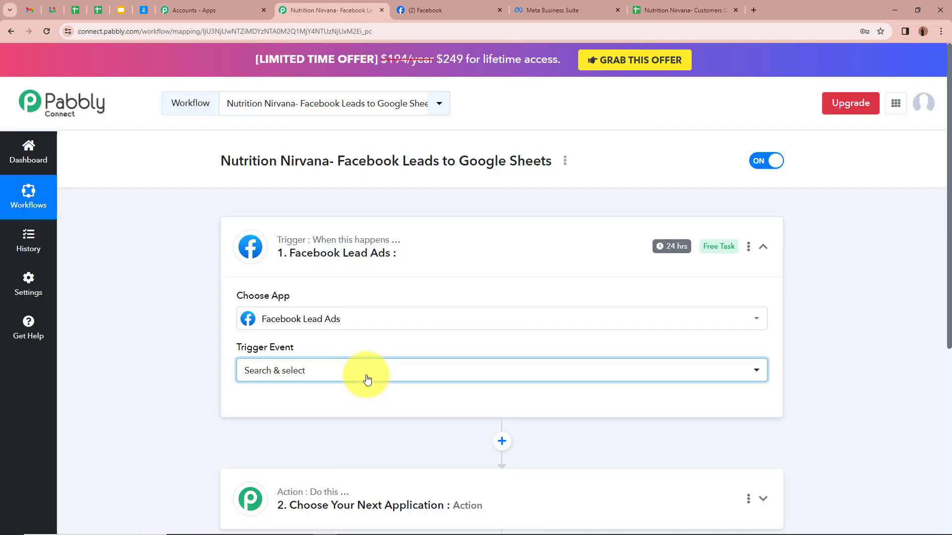
pyautogui.click(372, 438)
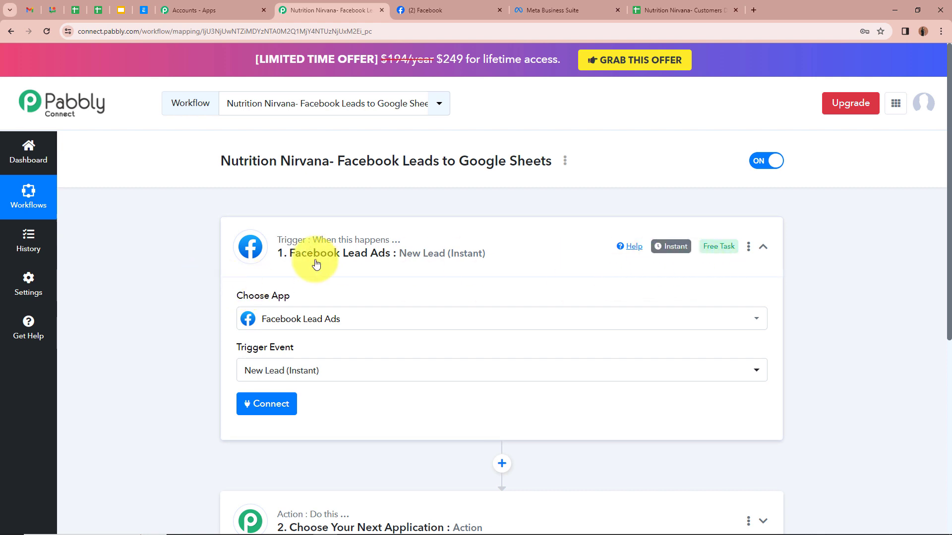
pyautogui.scroll(-1, 197, 293)
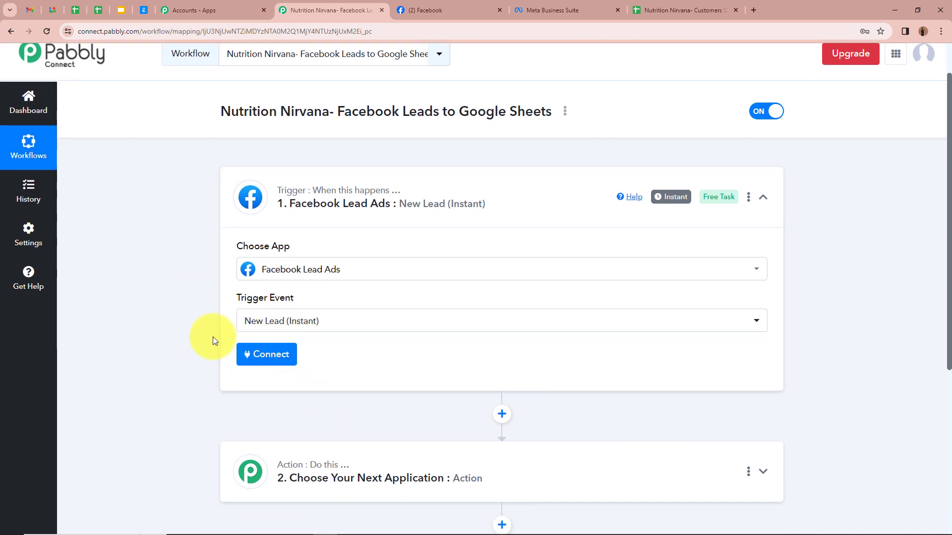
# Authorize a new Facebook Lead Ads connection for the trigger
pyautogui.click(280, 355)
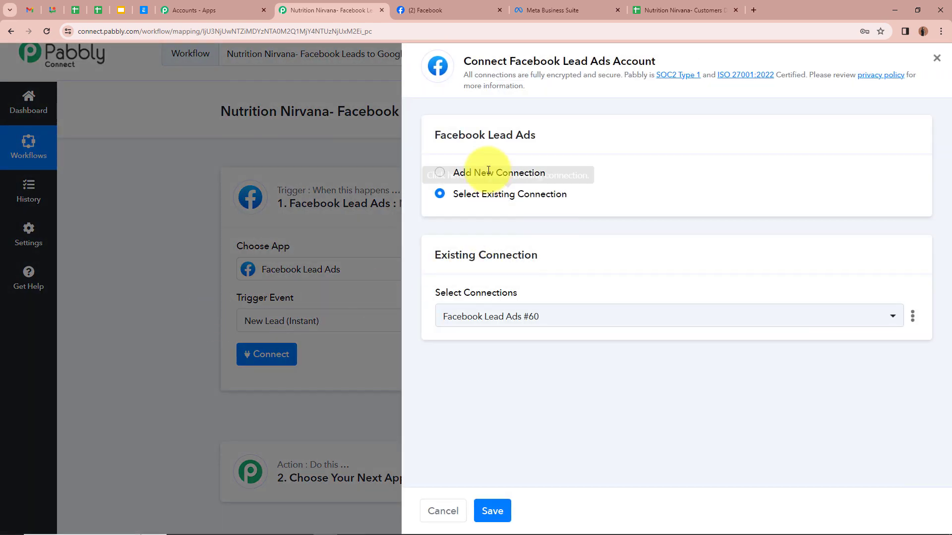
pyautogui.click(439, 173)
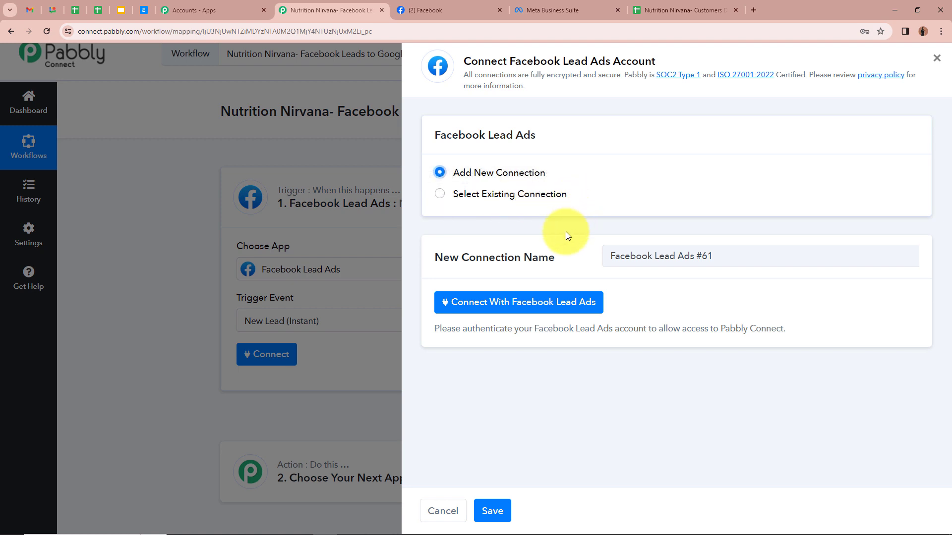
pyautogui.click(543, 303)
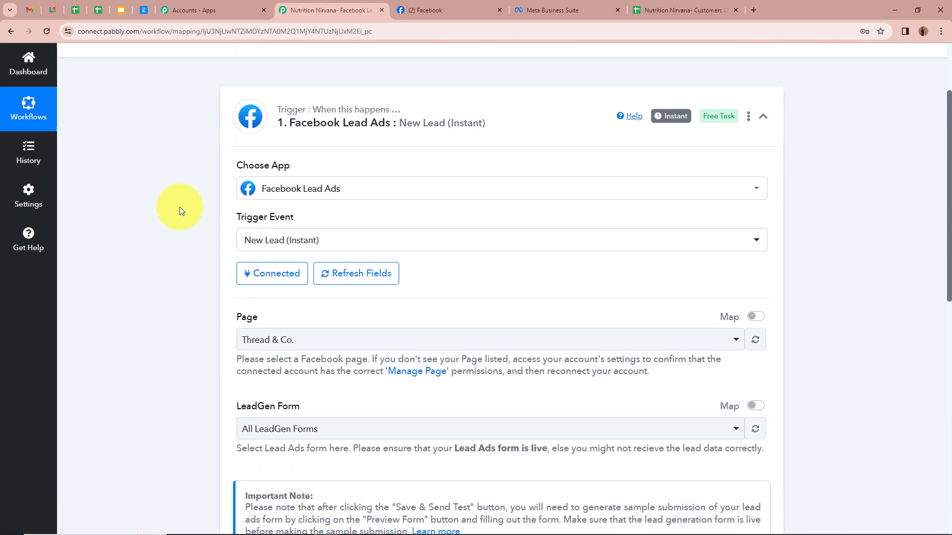
pyautogui.click(417, 9)
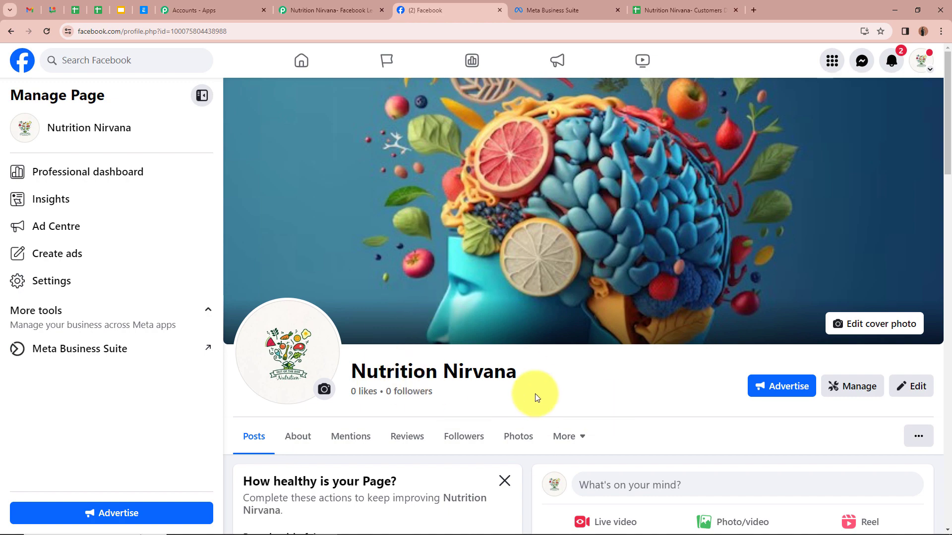
pyautogui.scroll(-3, 563, 378)
pyautogui.scroll(1, 563, 379)
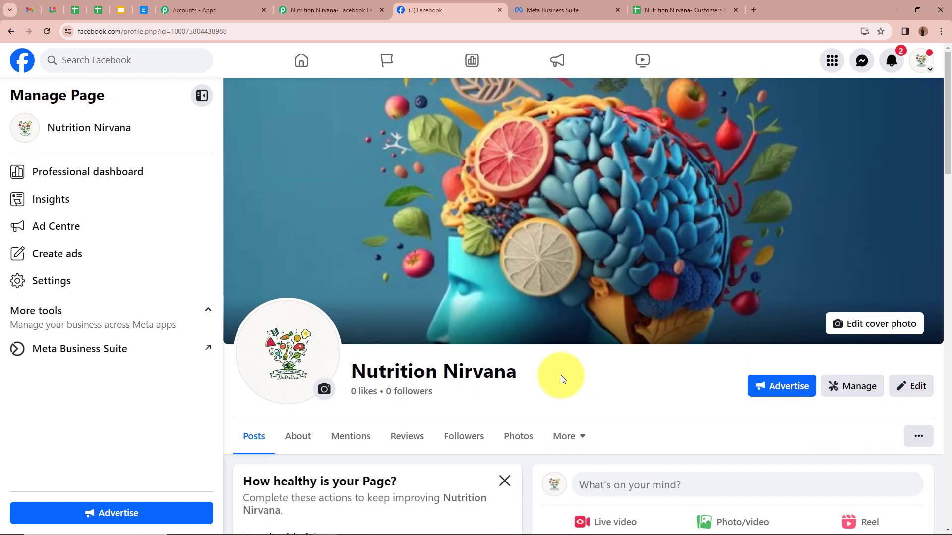
pyautogui.click(357, 12)
# Select the Nutrition Nirvana page and the Facebook Lead Ads Form for the trigger
pyautogui.click(361, 229)
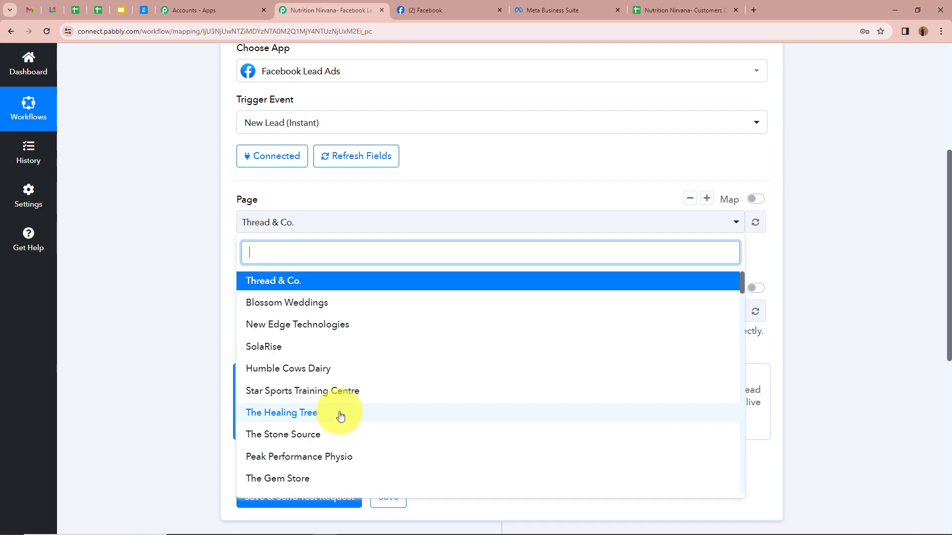
pyautogui.write('nu')
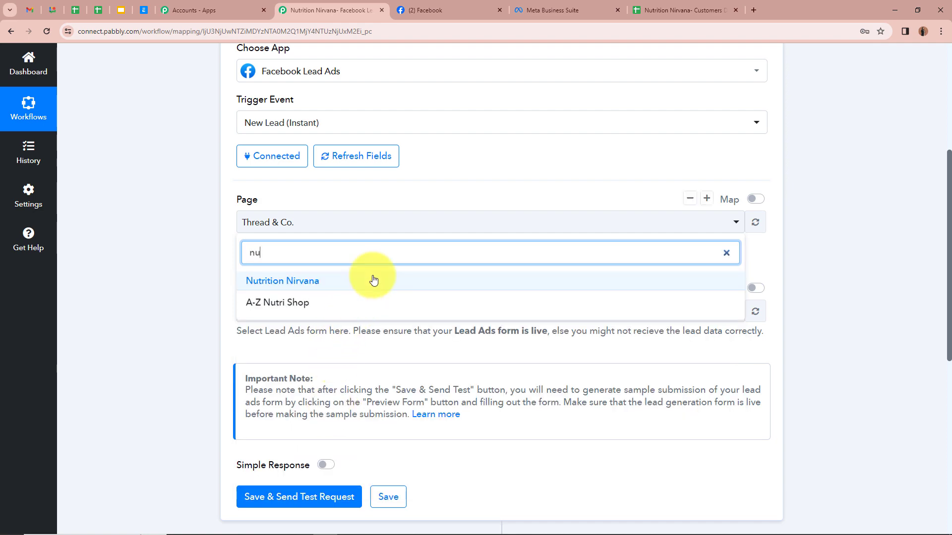
pyautogui.click(372, 280)
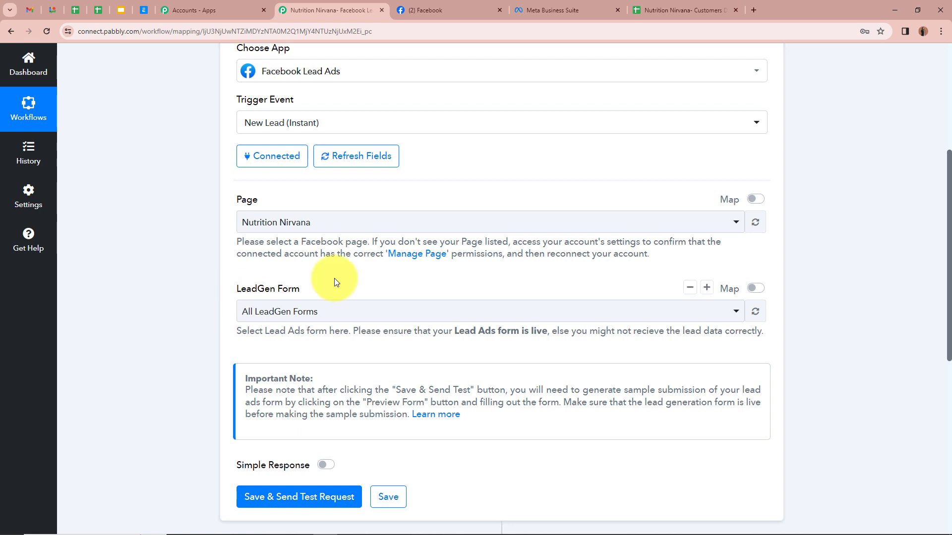
pyautogui.click(578, 10)
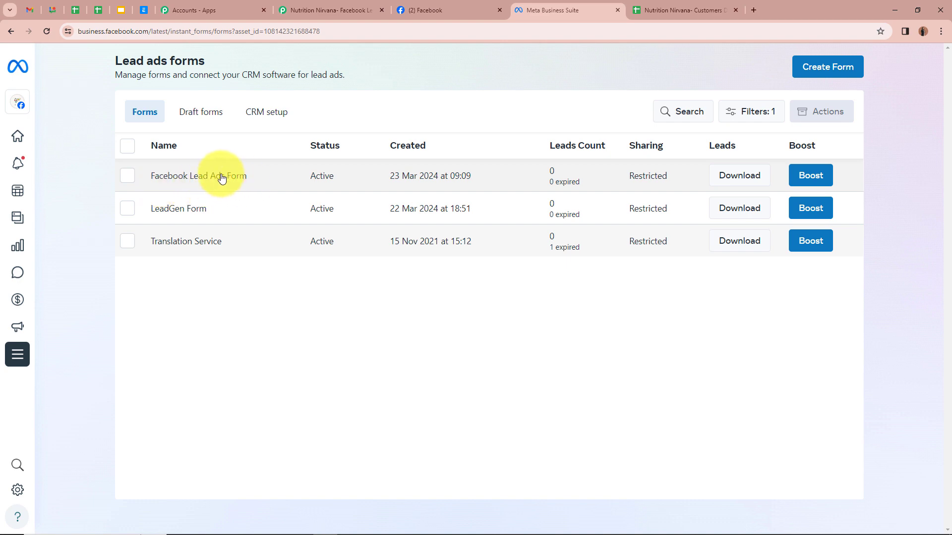
pyautogui.click(342, 10)
pyautogui.click(377, 315)
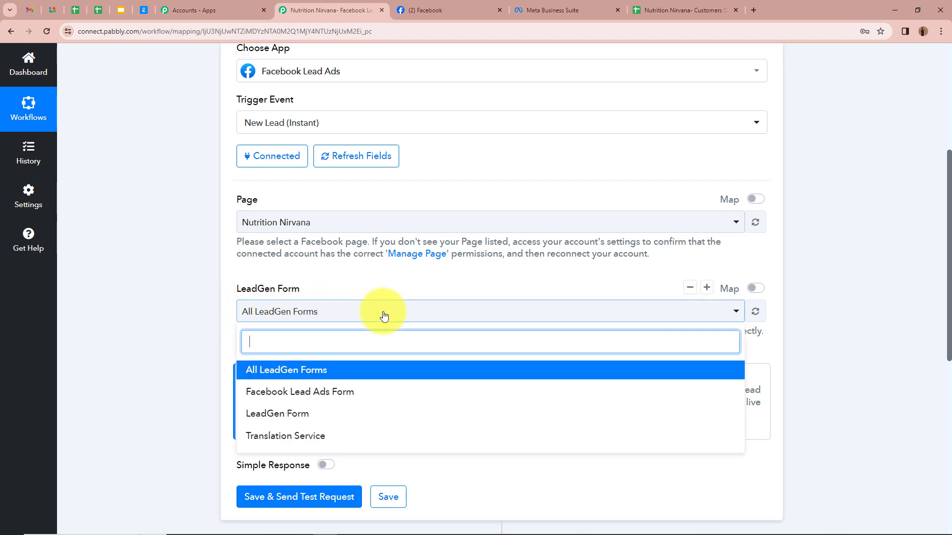
pyautogui.click(370, 389)
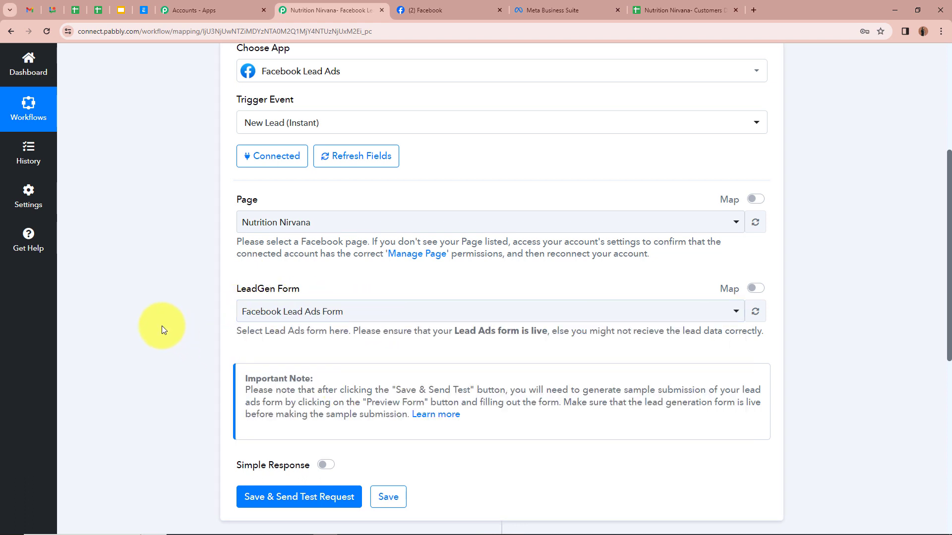
pyautogui.scroll(-3, 162, 326)
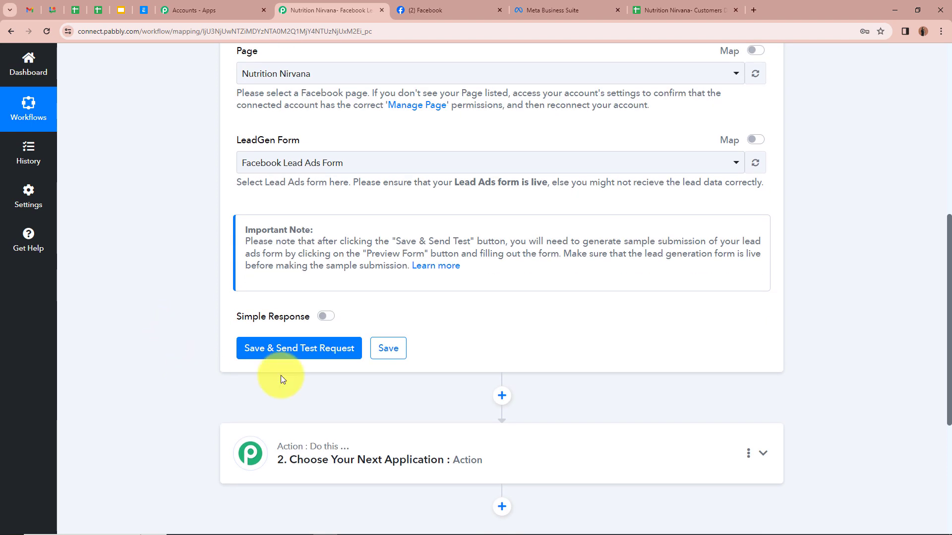
# Save the trigger and send a test request so it shows Waiting For Webhook Response
pyautogui.click(298, 348)
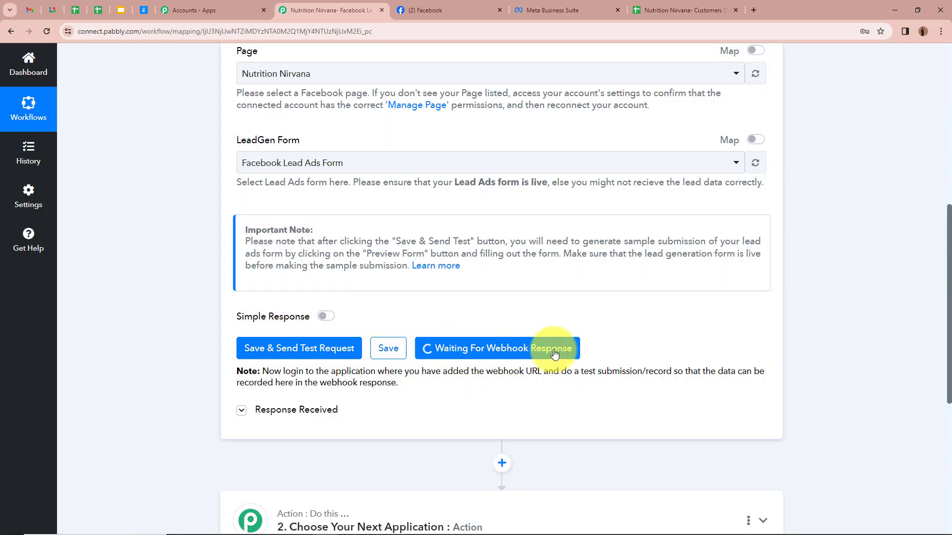
pyautogui.scroll(8, 554, 354)
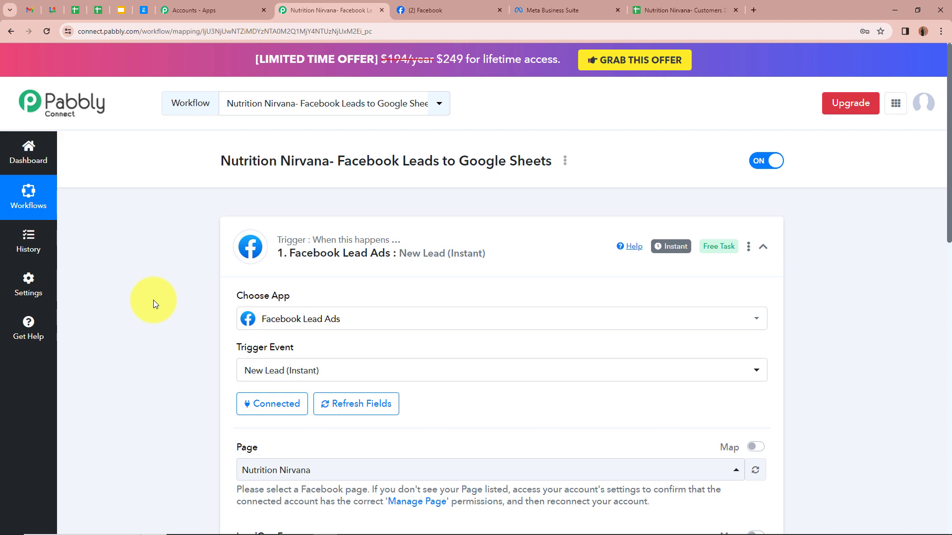
# In a new tab, search 'meta for developers' and open the Lead Ads Testing Tool under More > Tools
pyautogui.click(754, 10)
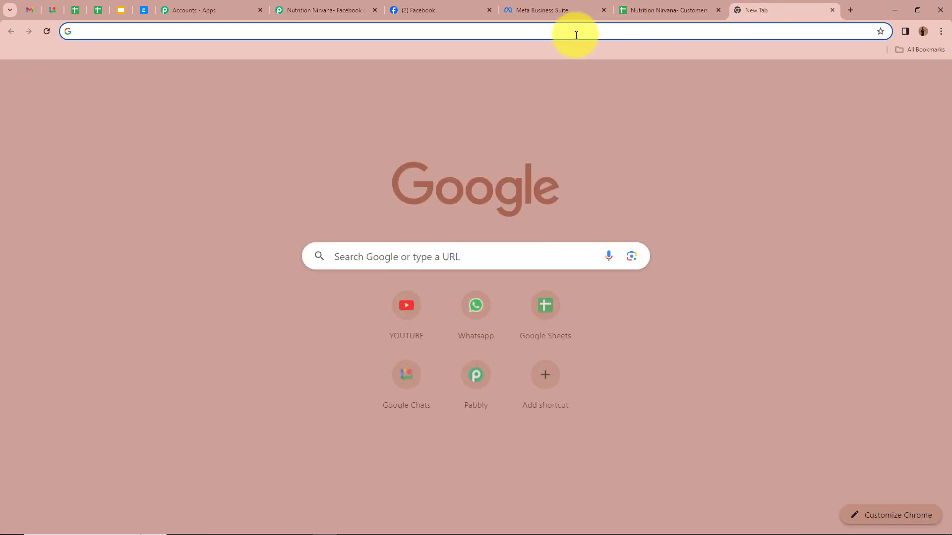
pyautogui.write('meta for developers')
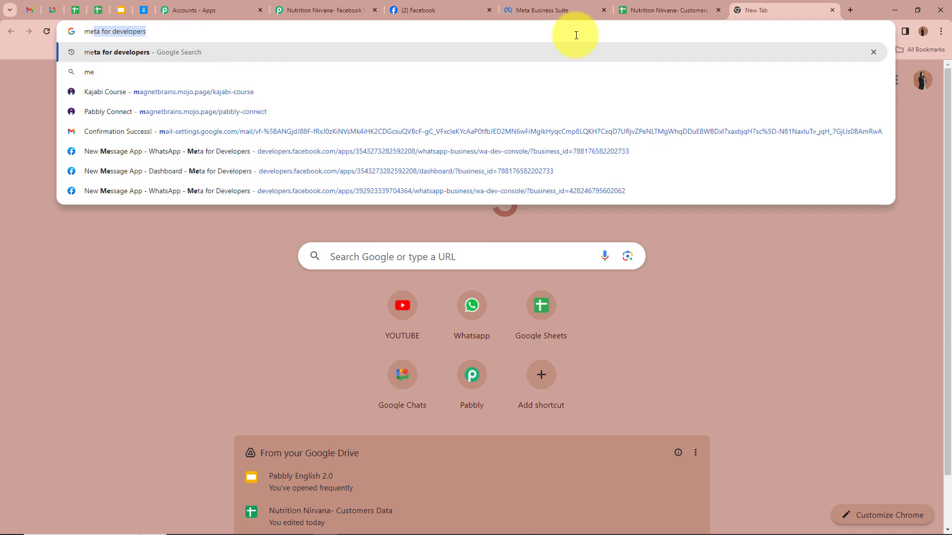
pyautogui.click(232, 52)
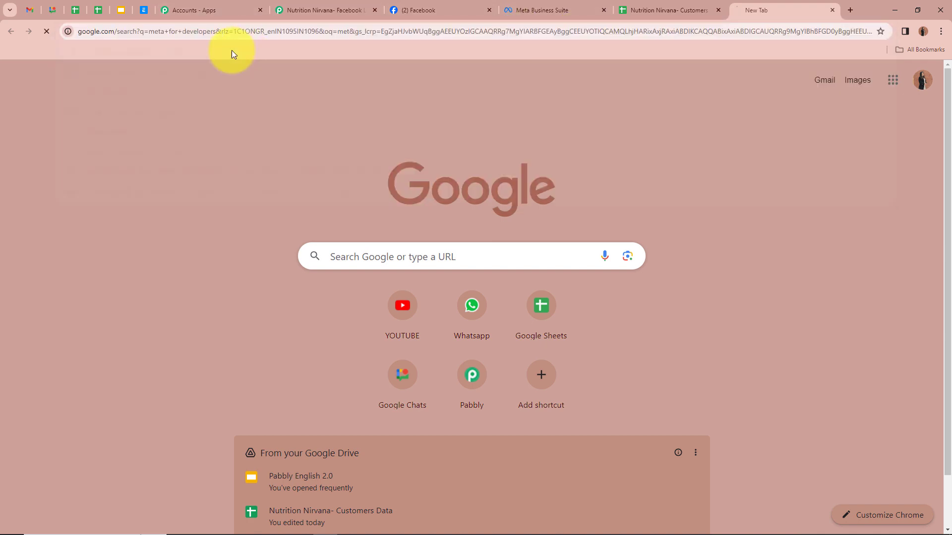
pyautogui.click(143, 228)
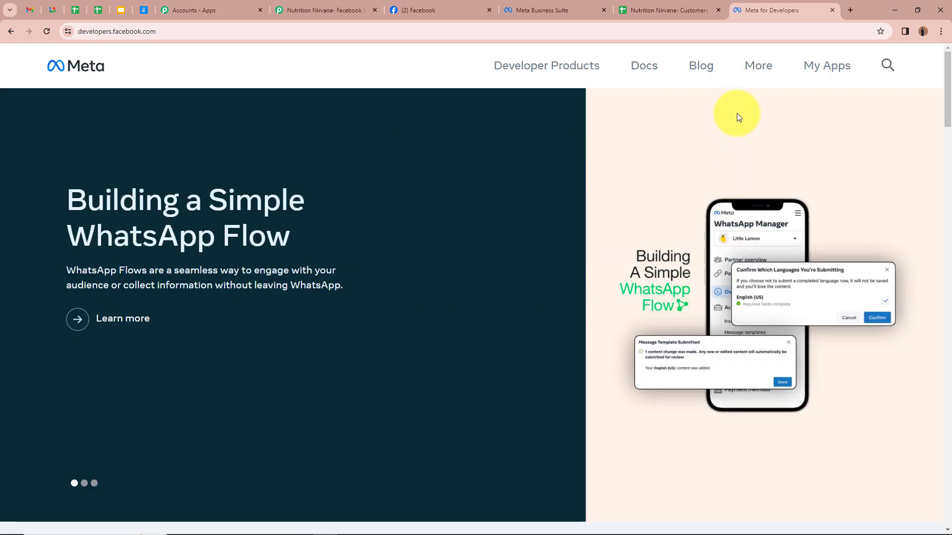
pyautogui.click(764, 70)
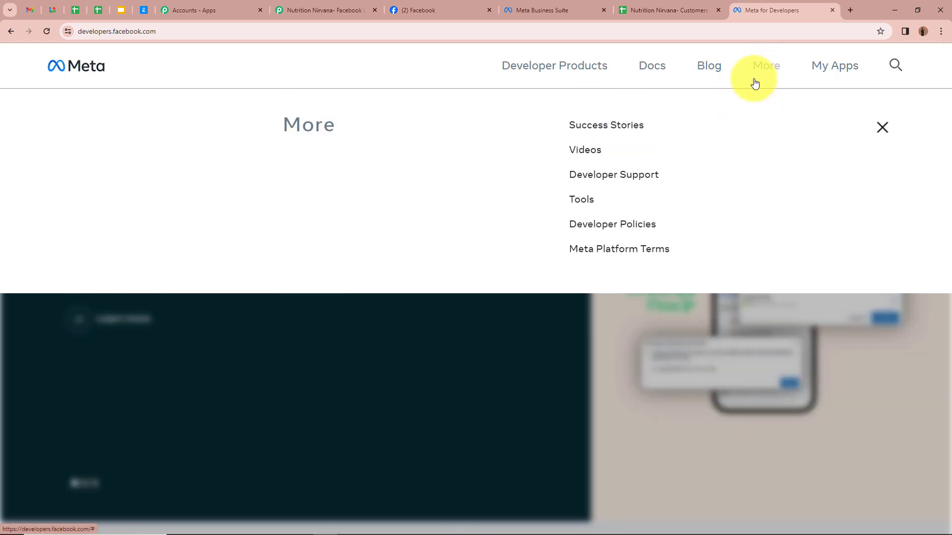
pyautogui.click(585, 202)
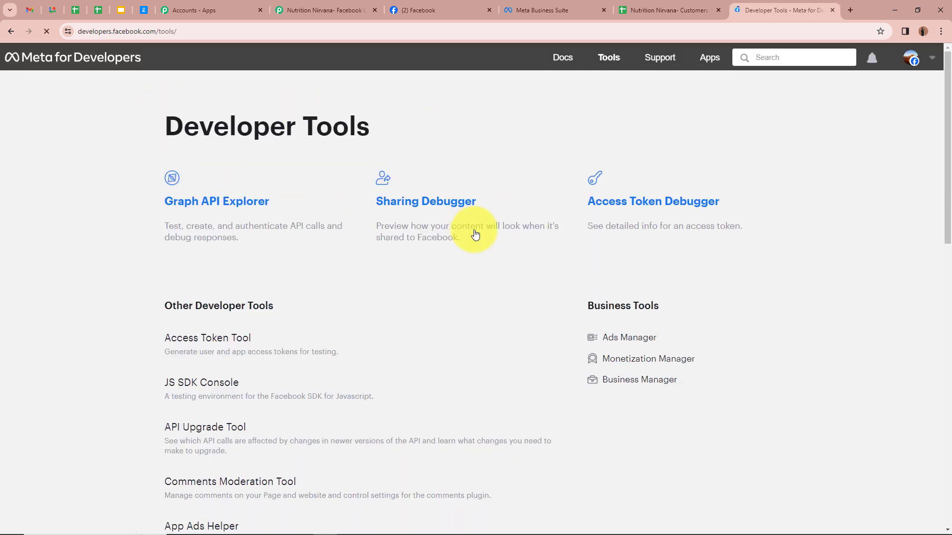
pyautogui.scroll(-5, 484, 272)
pyautogui.scroll(-2, 397, 263)
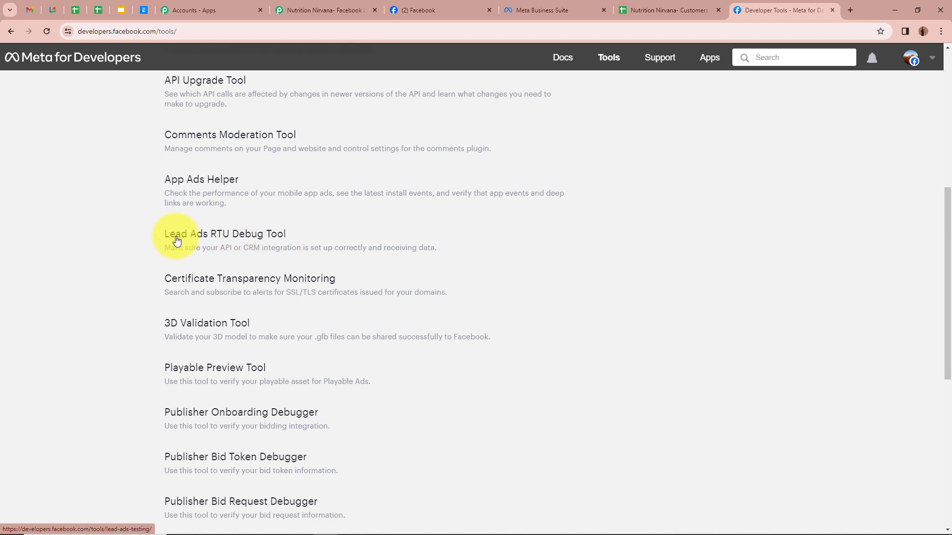
pyautogui.click(244, 236)
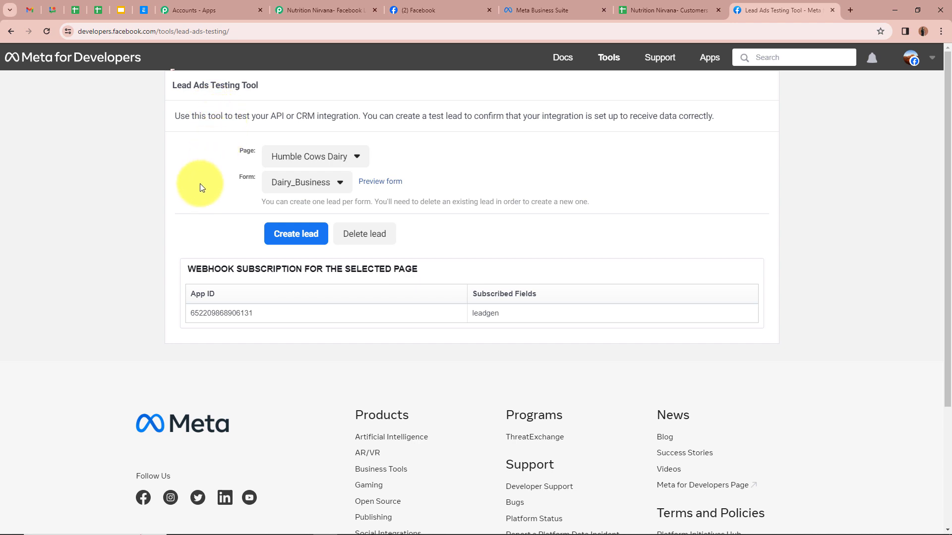
# Select the Nutrition Nirvana page and Facebook Lead Ads Form, then preview the form
pyautogui.click(330, 163)
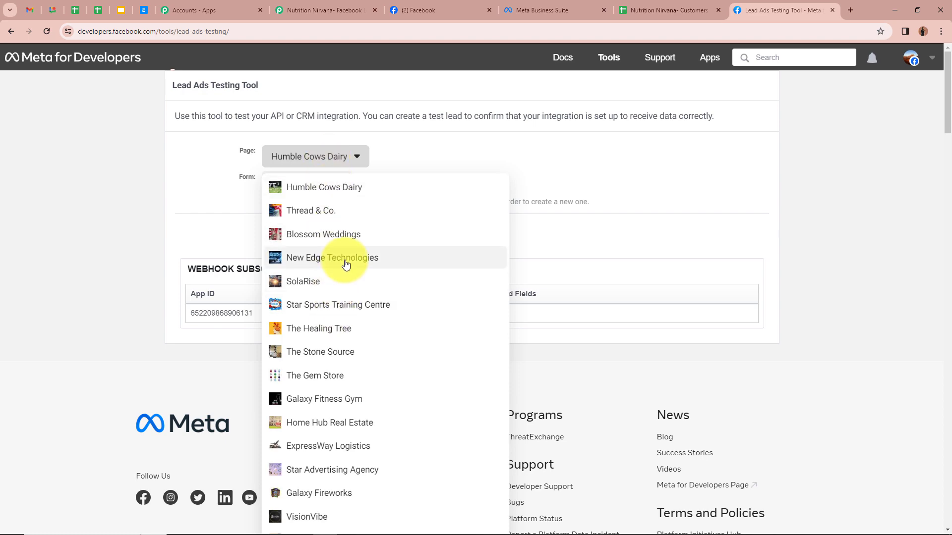
pyautogui.scroll(4, 546, 359)
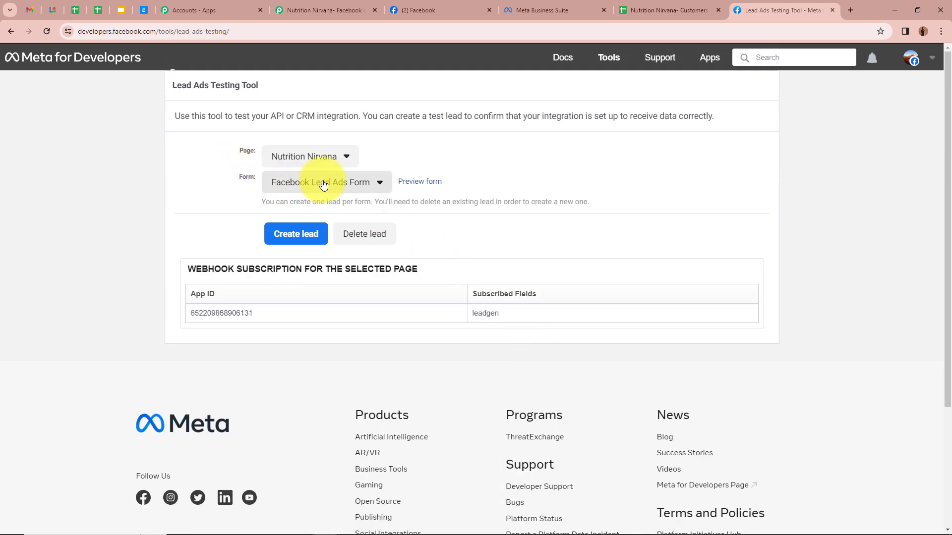
pyautogui.click(320, 183)
pyautogui.click(326, 204)
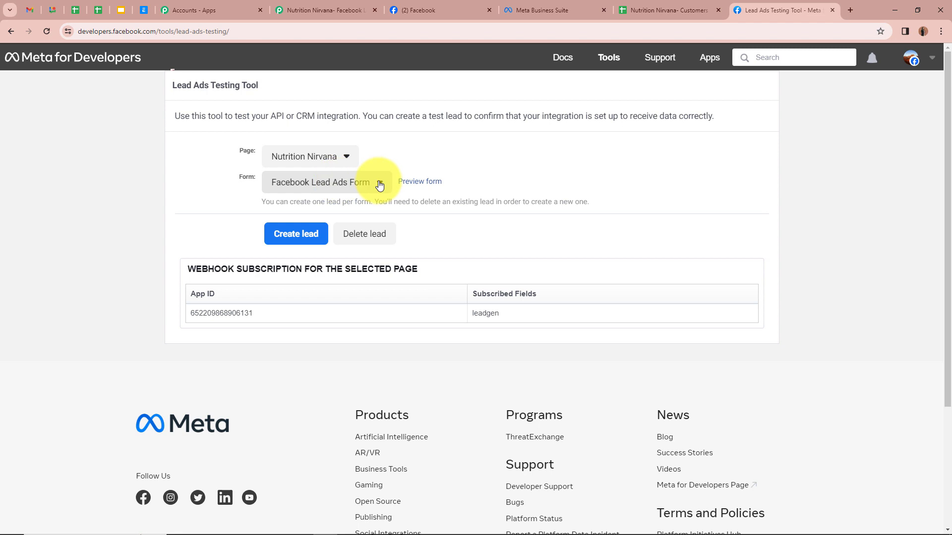
pyautogui.click(419, 181)
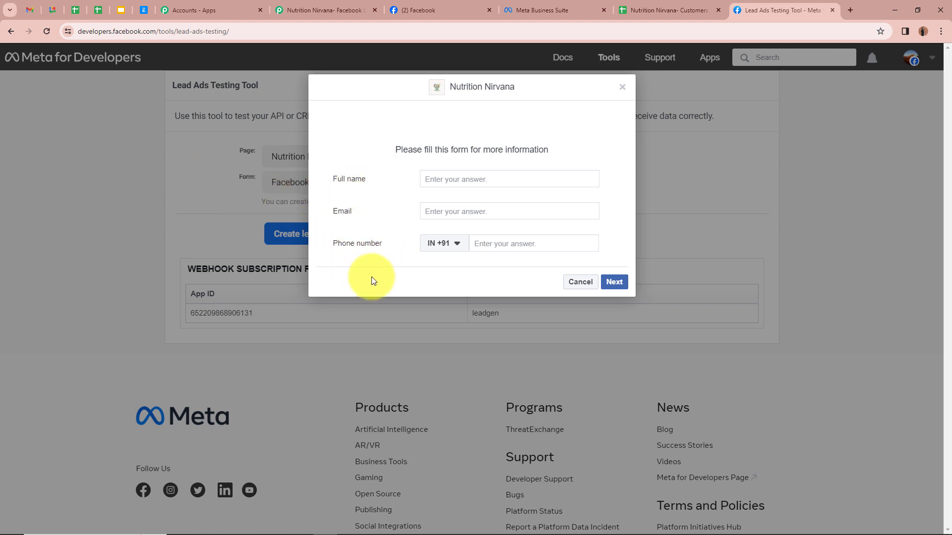
# Fill the form with a dummy full name, email and phone number, then submit the test lead
pyautogui.click(479, 180)
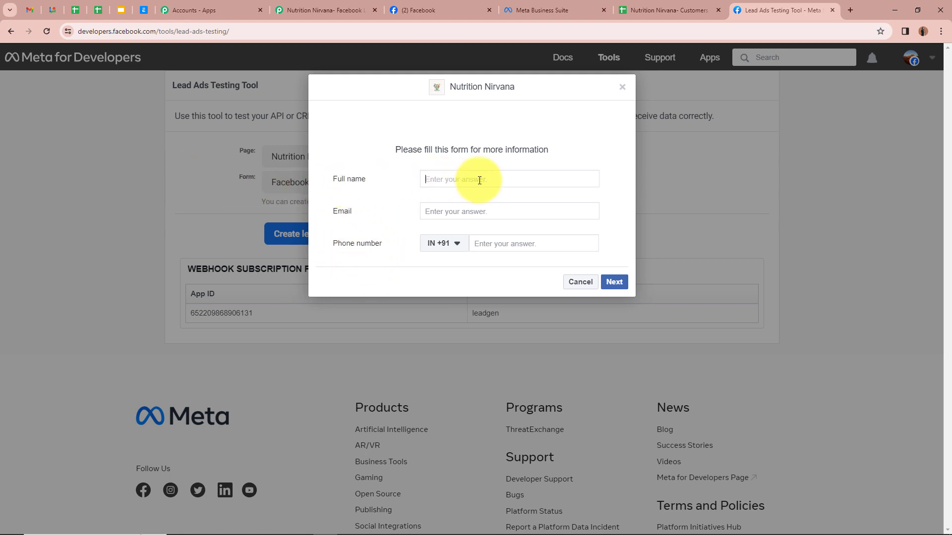
pyautogui.write('Dummy Use')
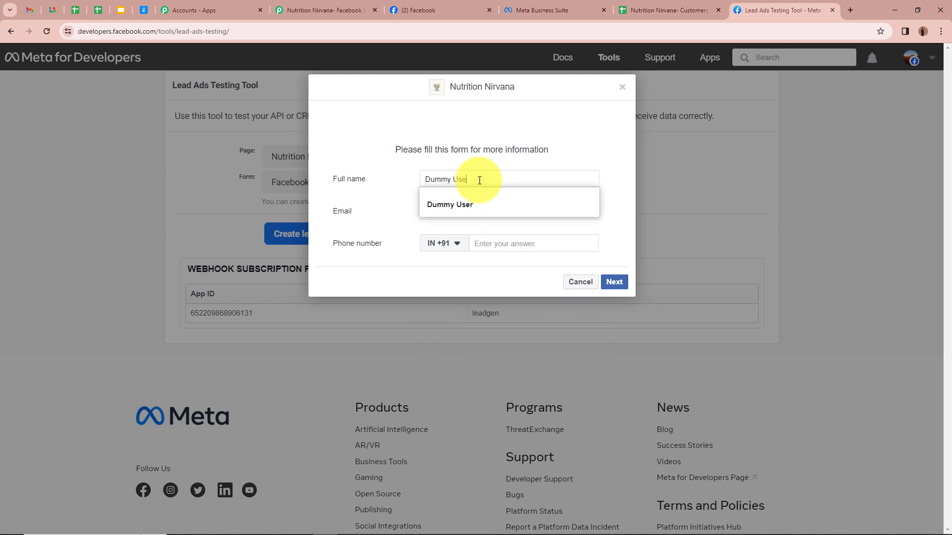
pyautogui.write('r12')
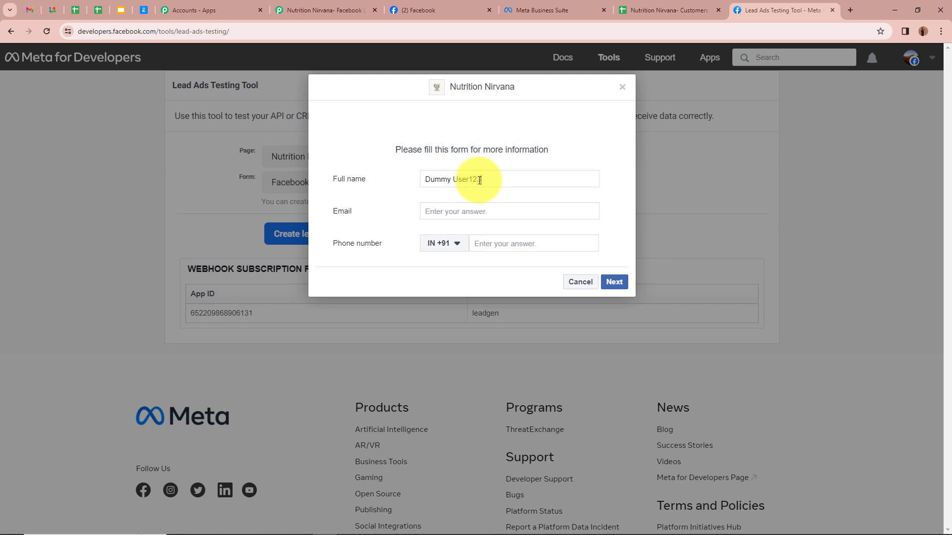
pyautogui.write('3')
pyautogui.click(523, 213)
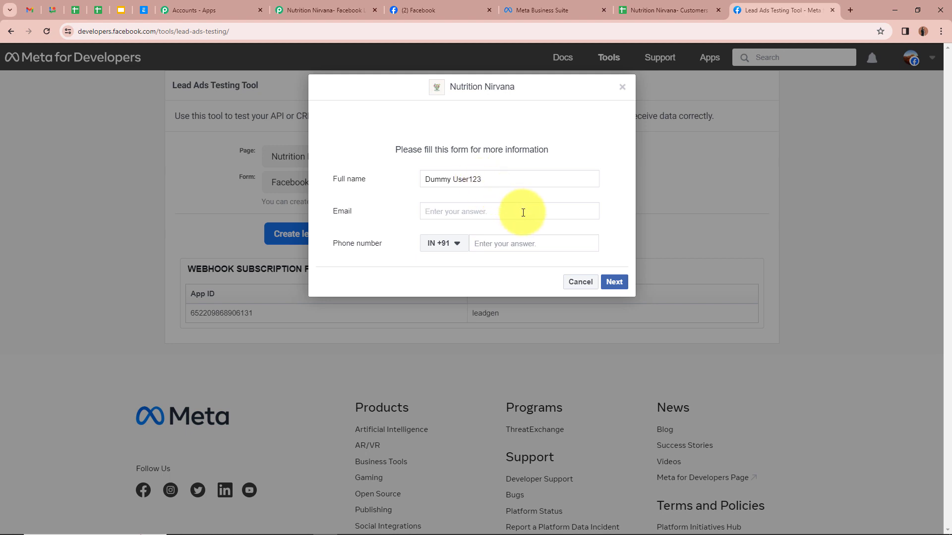
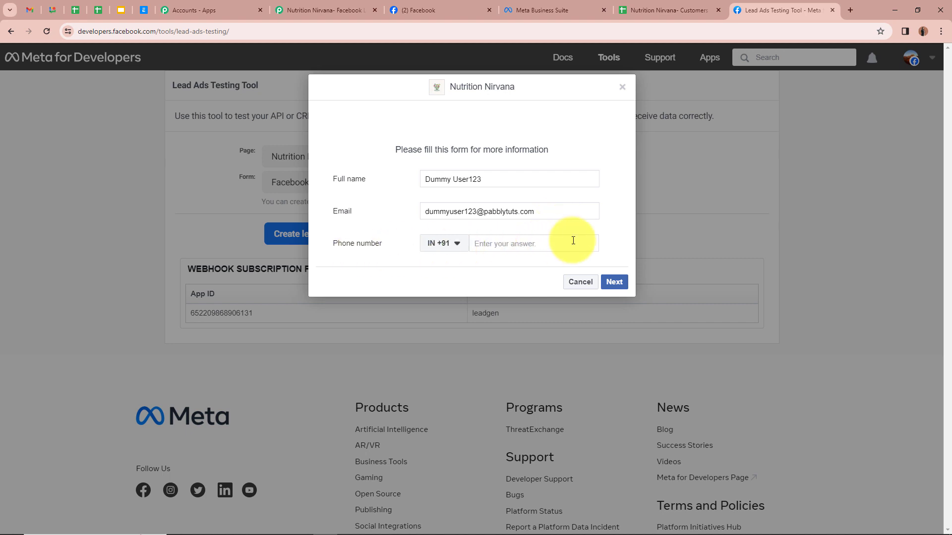
pyautogui.click(592, 244)
pyautogui.write('86868 68686')
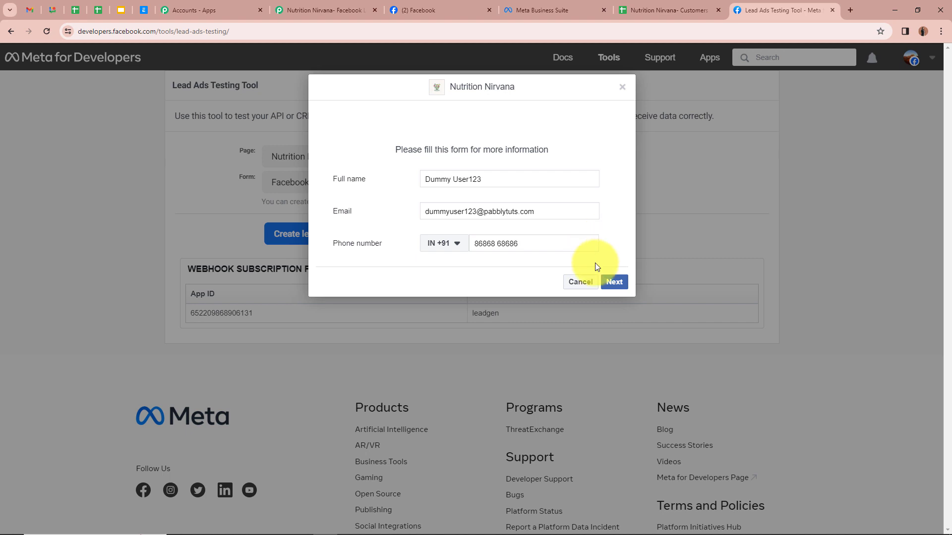
pyautogui.click(615, 282)
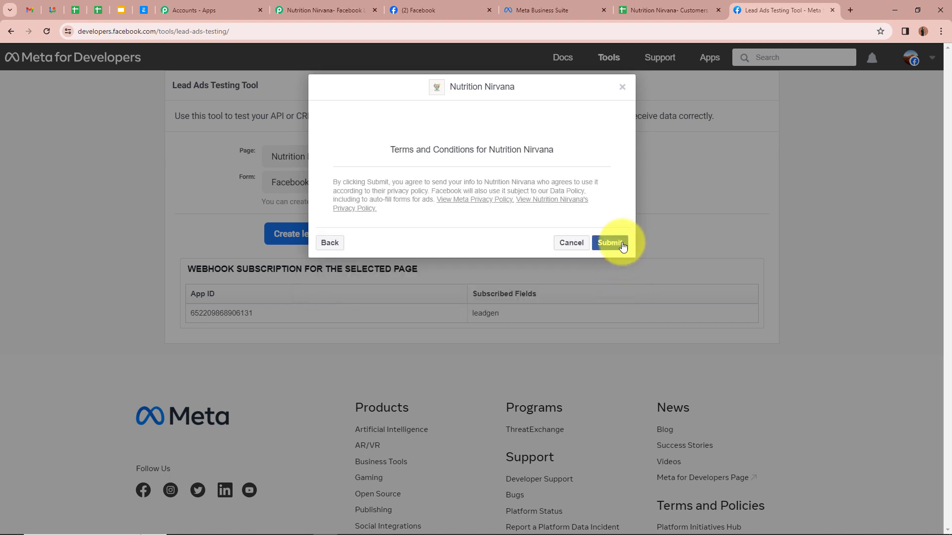
pyautogui.click(622, 247)
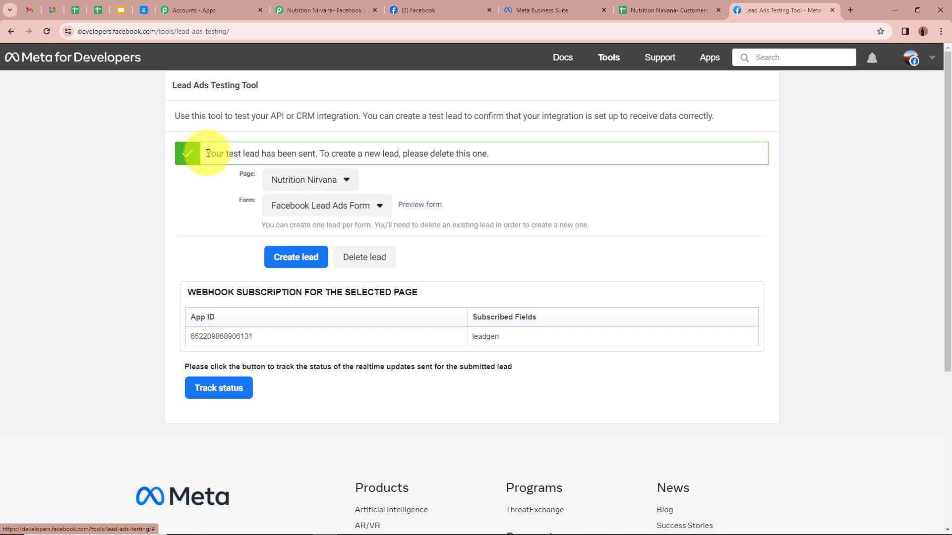
pyautogui.moveTo(206, 156); pyautogui.dragTo(309, 156)
pyautogui.click(158, 194)
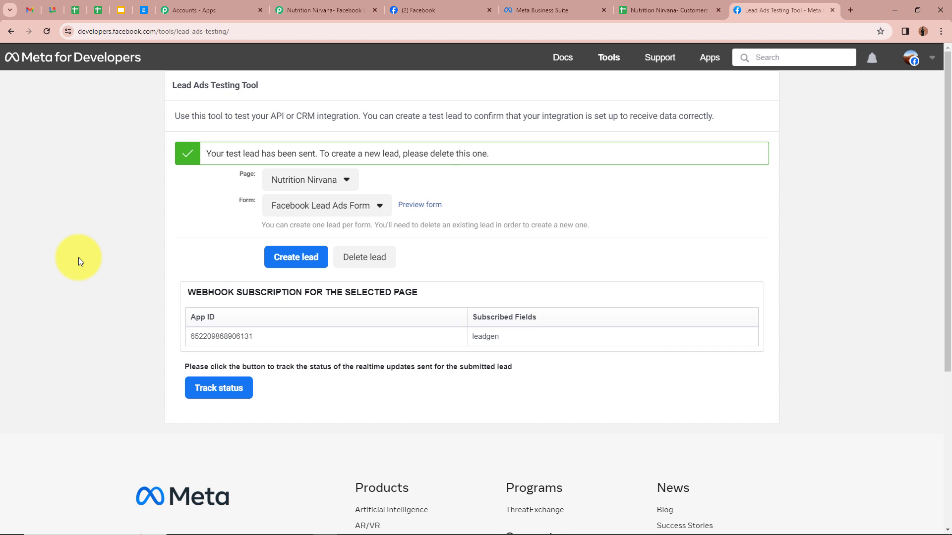
# Review the test lead's name, email and phone in the trigger's response, then collapse the trigger step
pyautogui.click(322, 10)
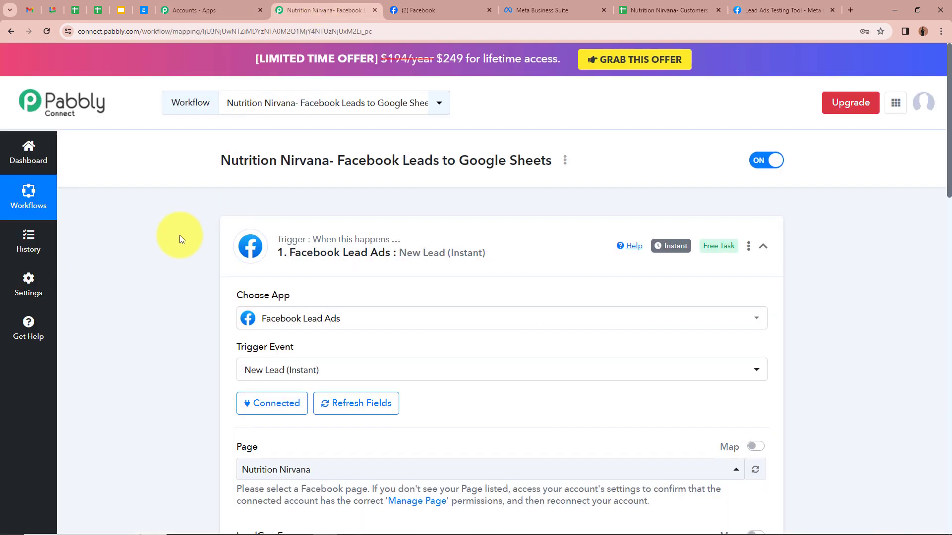
pyautogui.scroll(-14, 178, 234)
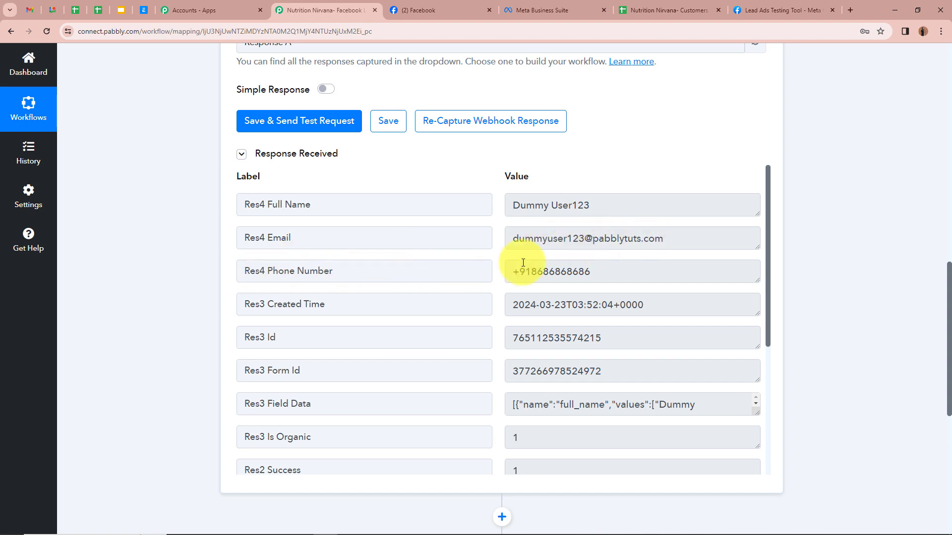
pyautogui.scroll(-4, 582, 302)
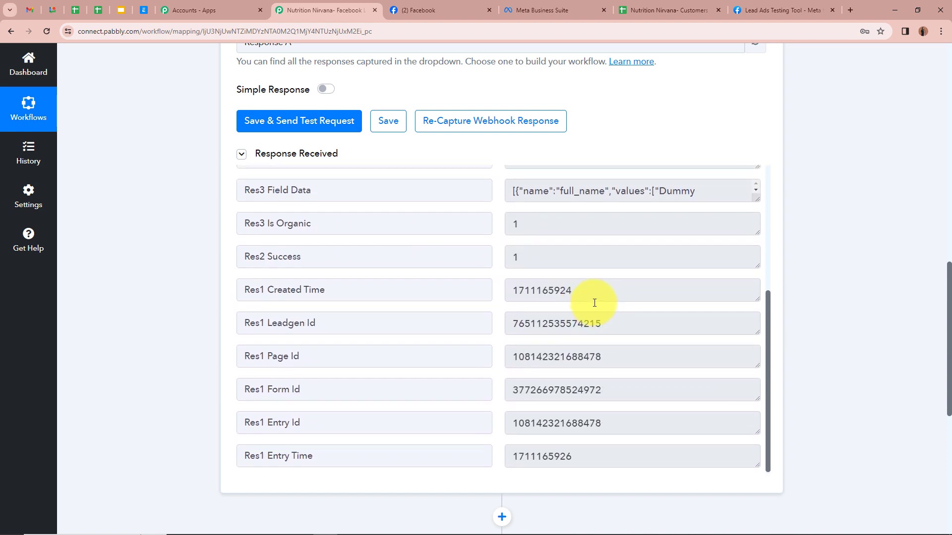
pyautogui.scroll(4, 595, 300)
pyautogui.scroll(5, 748, 145)
pyautogui.scroll(6, 753, 146)
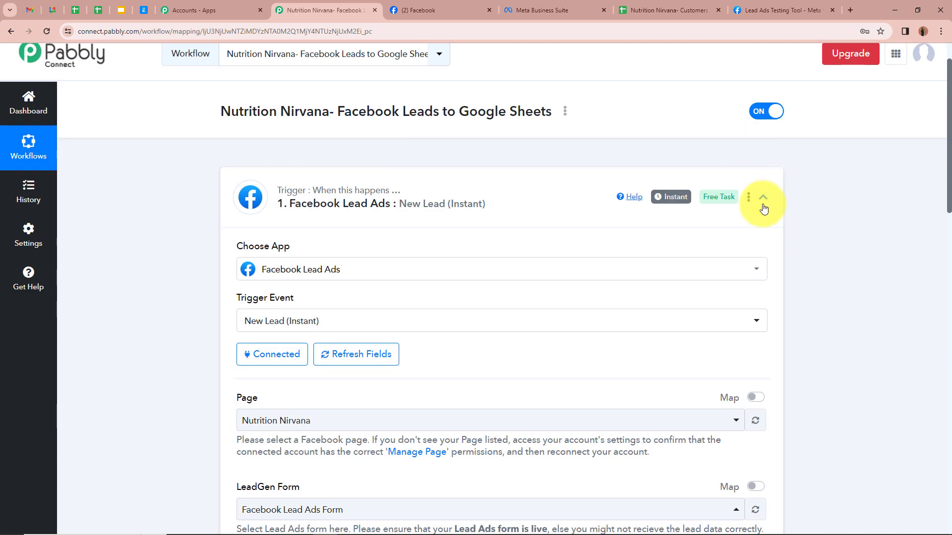
pyautogui.click(762, 196)
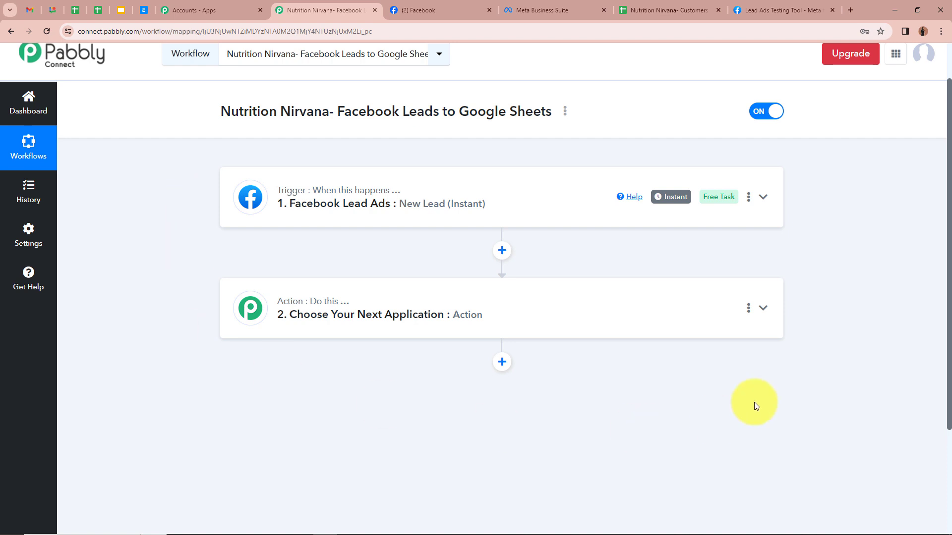
# Choose Google Sheets, found by searching 'Go', as the action app with the Add New Row event
pyautogui.click(764, 310)
pyautogui.scroll(-2, 764, 310)
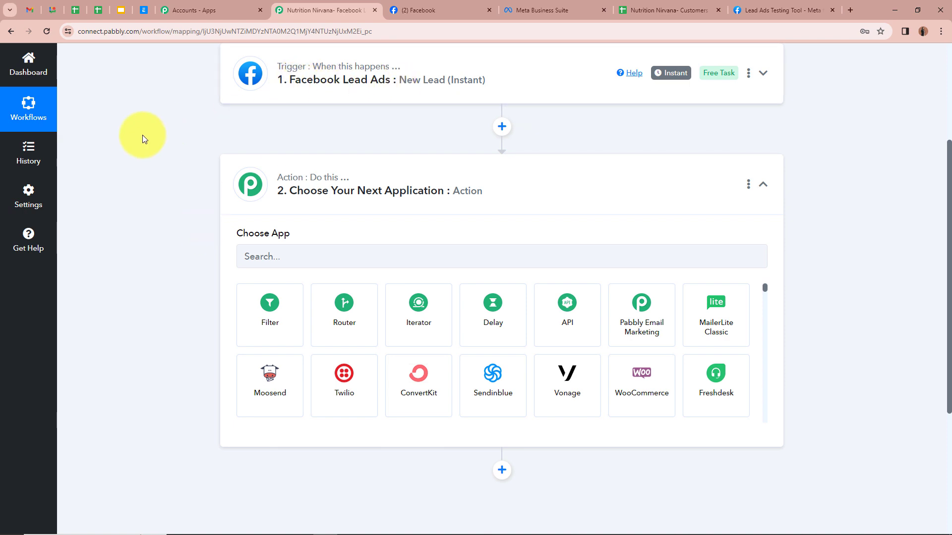
pyautogui.click(330, 258)
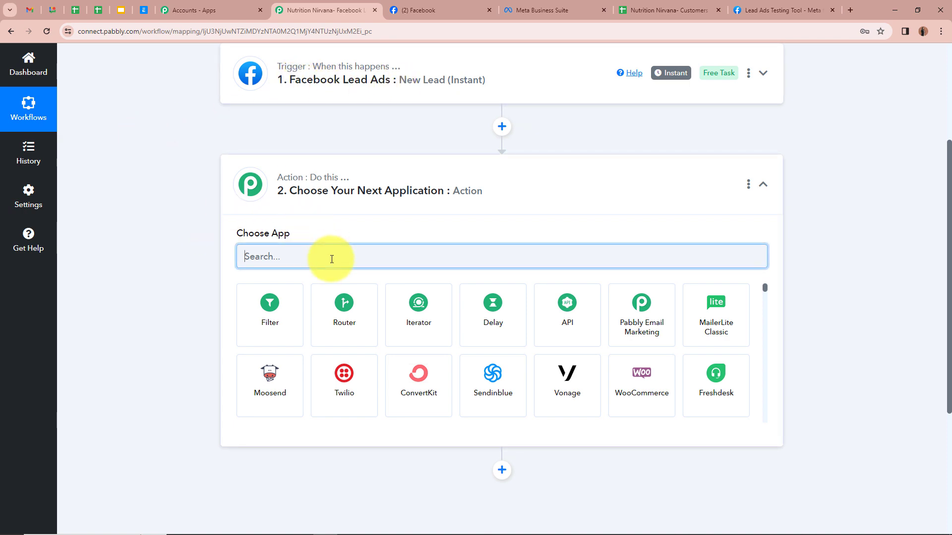
pyautogui.write('Go')
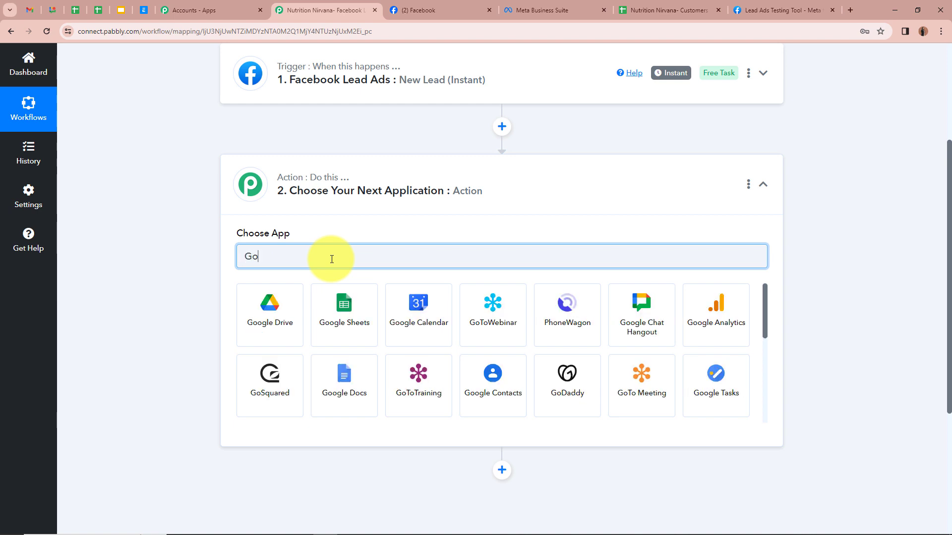
pyautogui.click(342, 315)
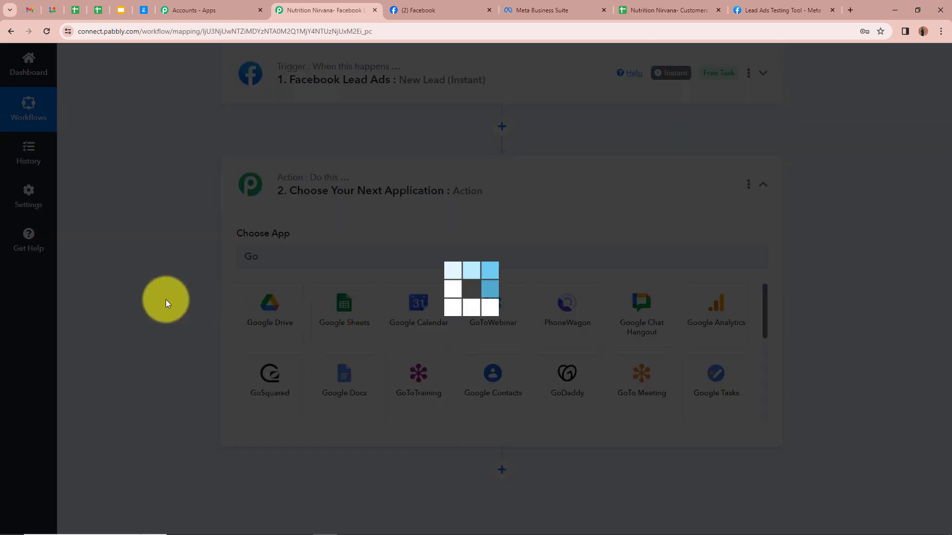
pyautogui.click(401, 311)
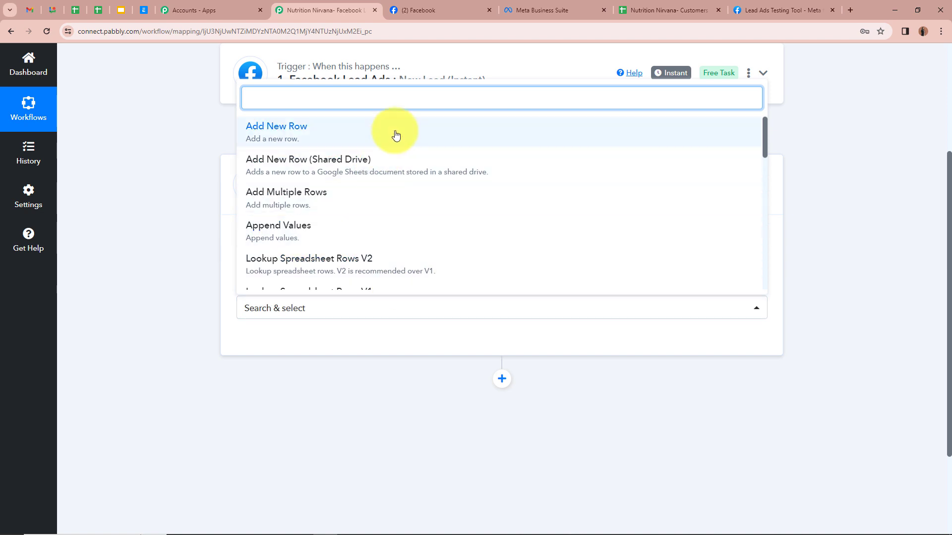
pyautogui.click(395, 132)
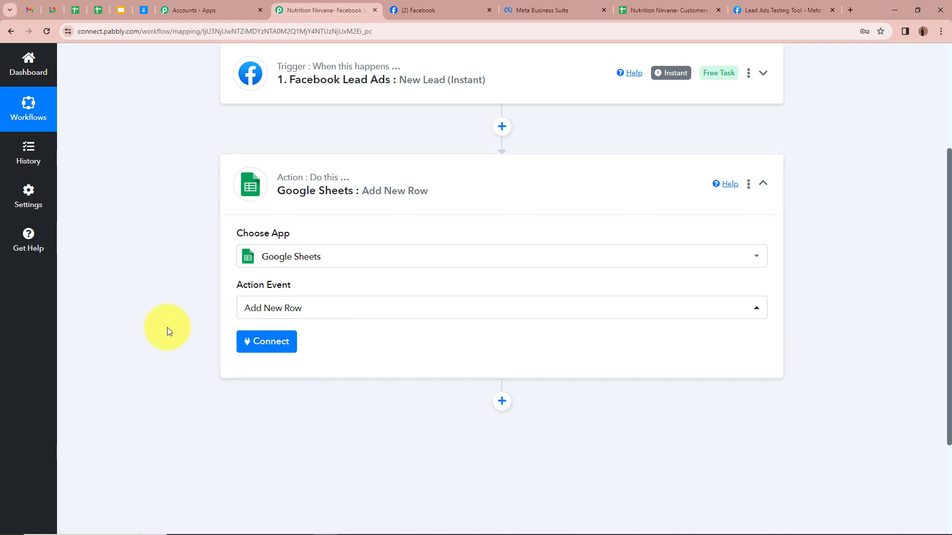
# Add a new Google Sheets connection by signing in with Google and allowing access
pyautogui.click(268, 349)
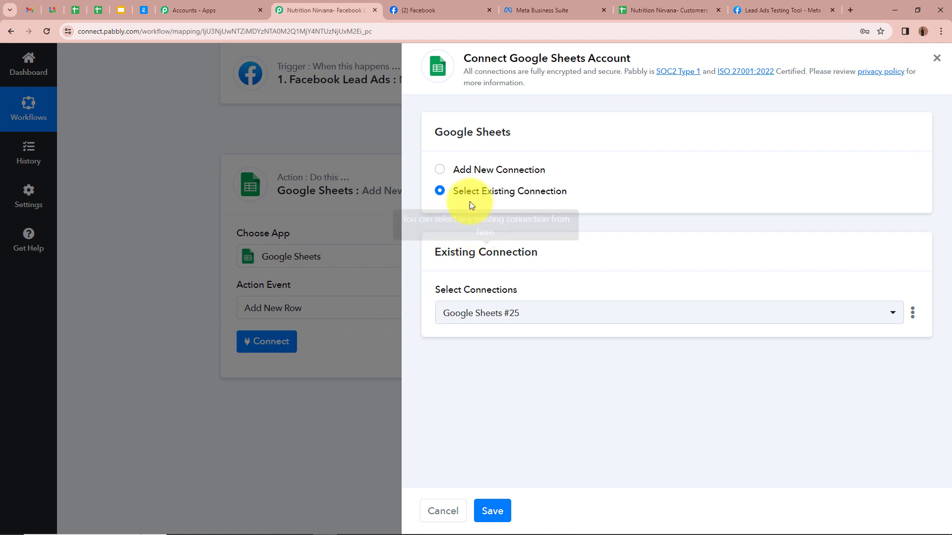
pyautogui.click(439, 170)
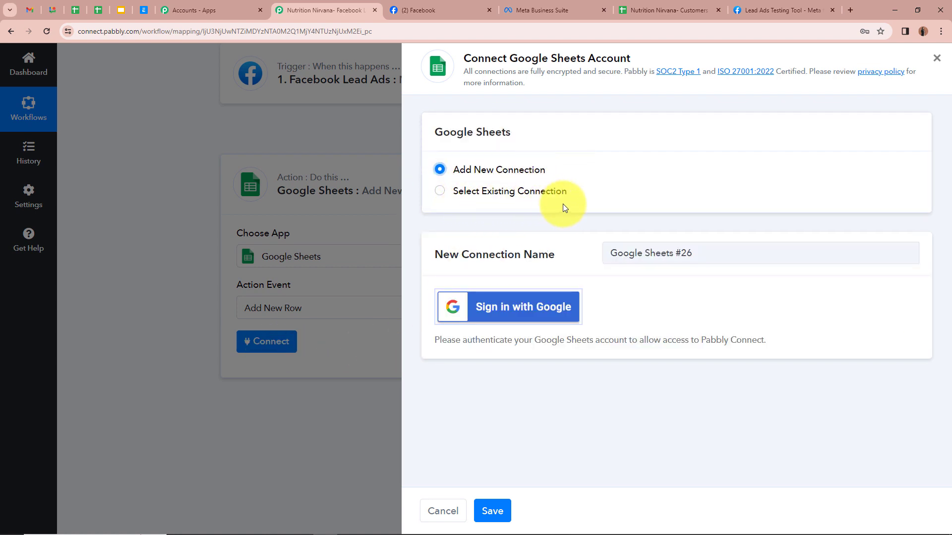
pyautogui.click(535, 304)
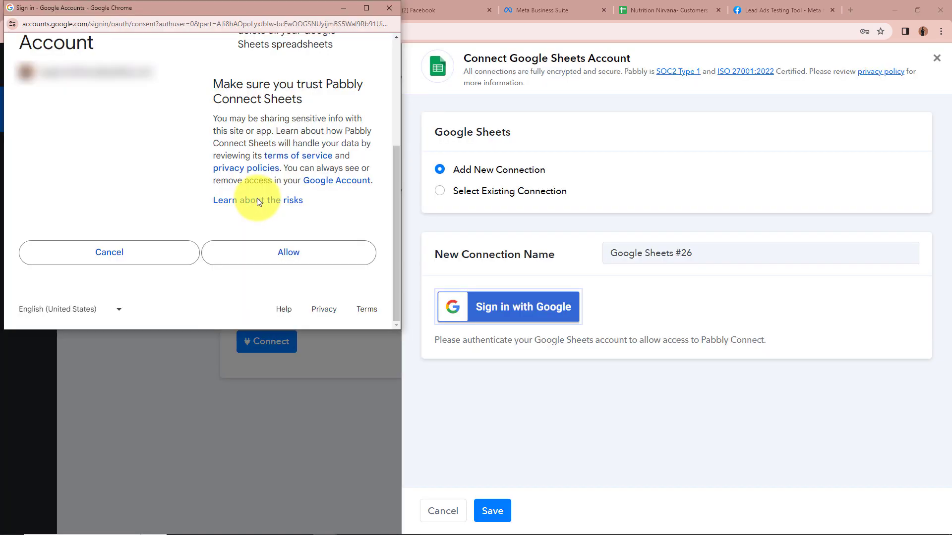
pyautogui.click(309, 263)
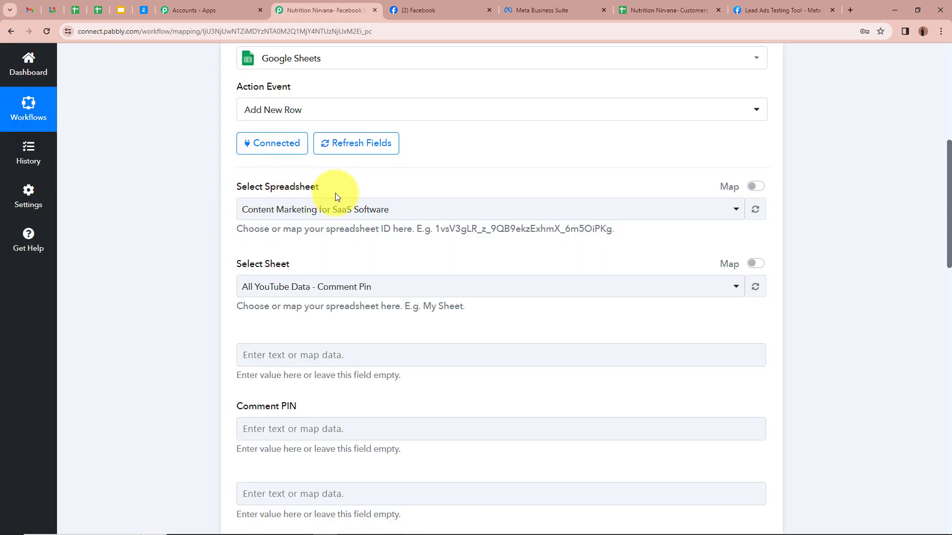
# Select the Nutrition Nirvana- Customers Data spreadsheet as the action's spreadsheet
pyautogui.click(637, 9)
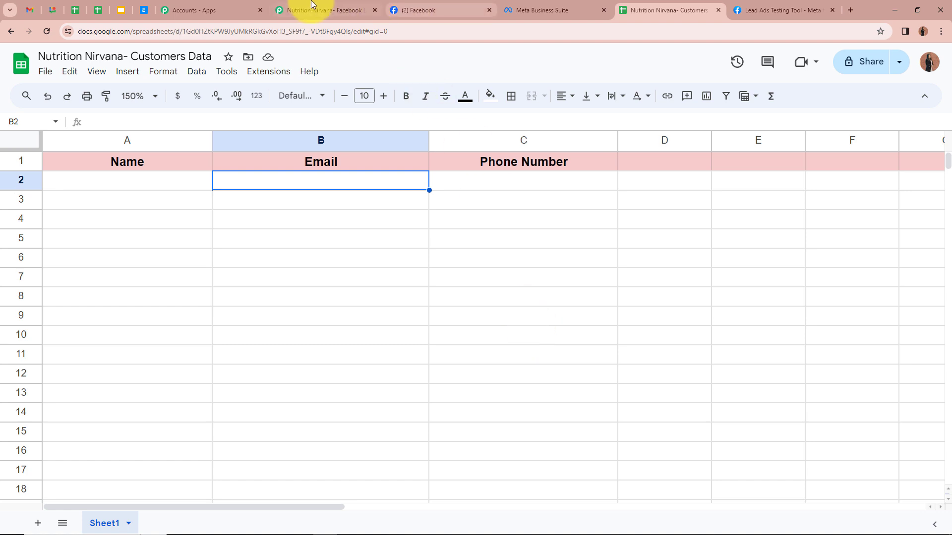
pyautogui.click(299, 14)
pyautogui.click(391, 209)
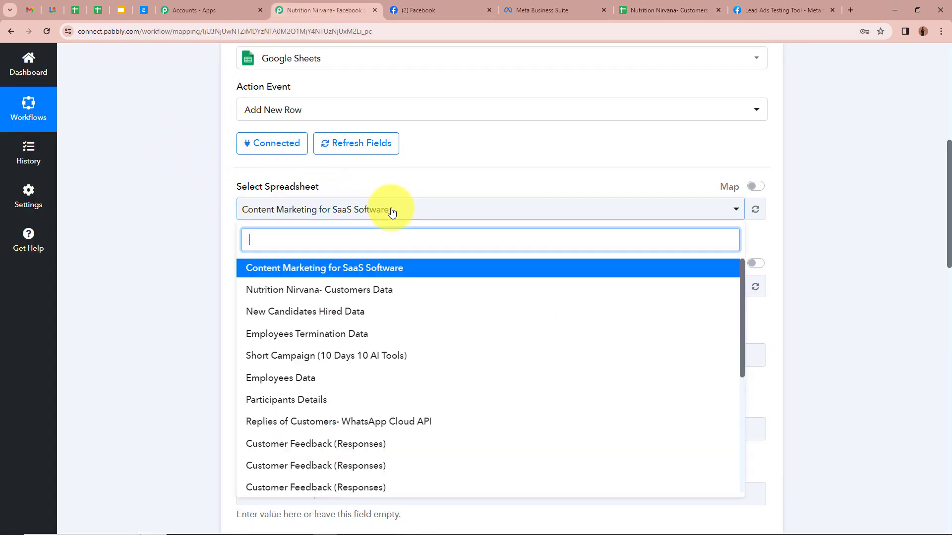
pyautogui.click(387, 289)
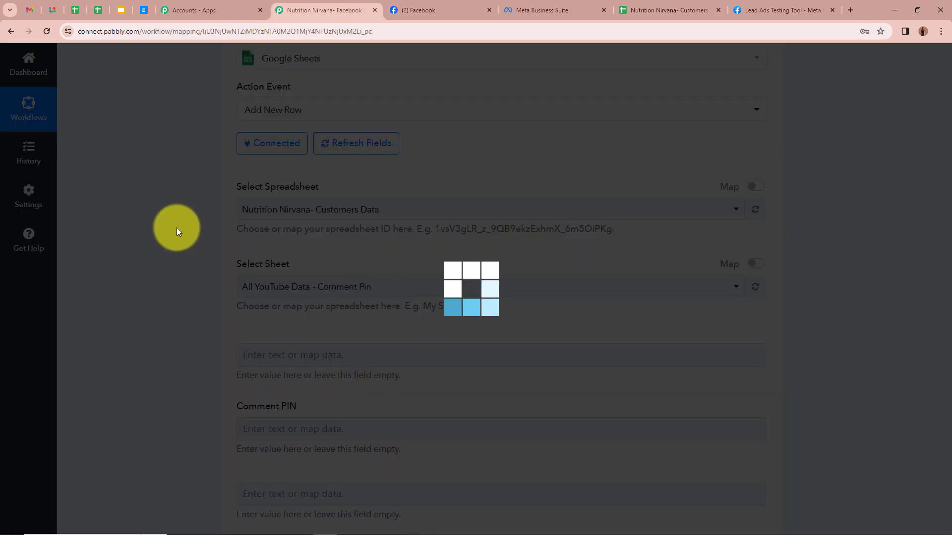
pyautogui.scroll(-3, 243, 118)
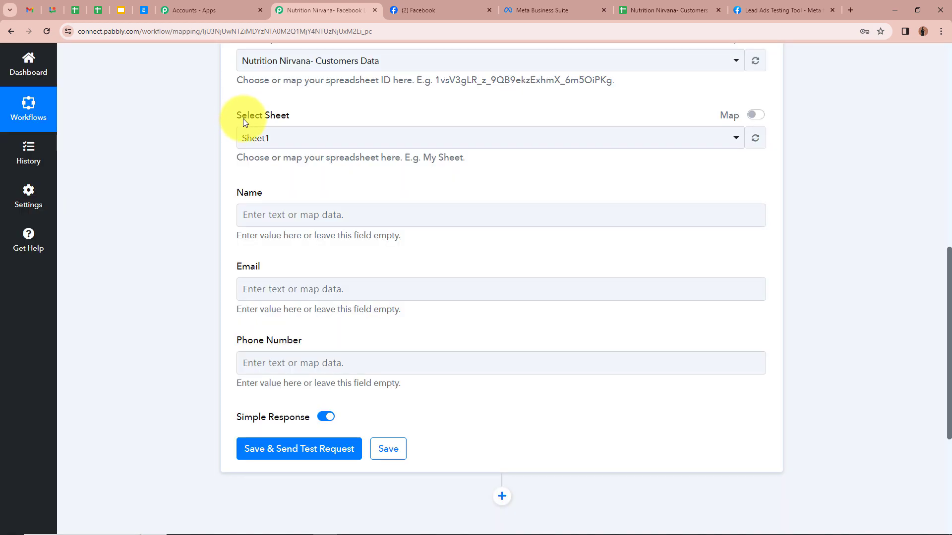
# Confirm the sheet's name and choose Sheet1 as the target sheet
pyautogui.click(644, 10)
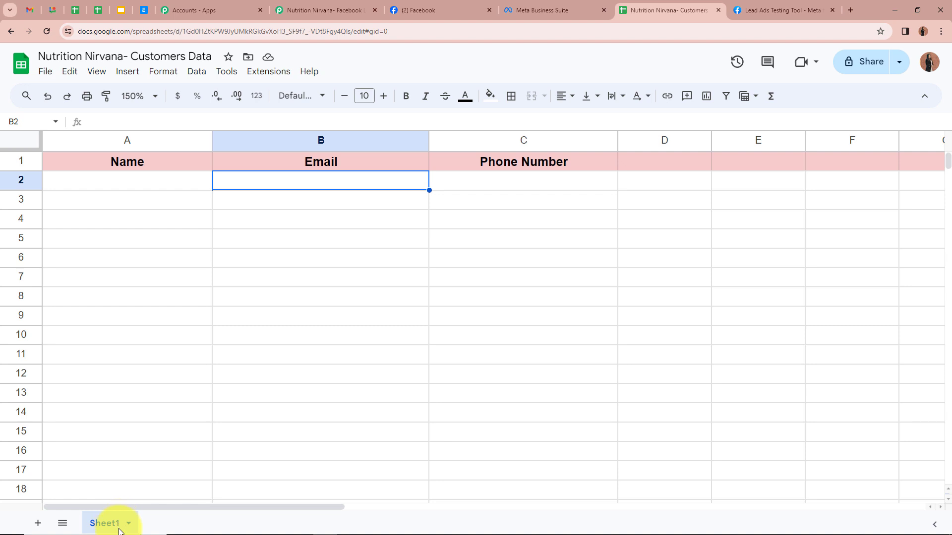
pyautogui.click(351, 11)
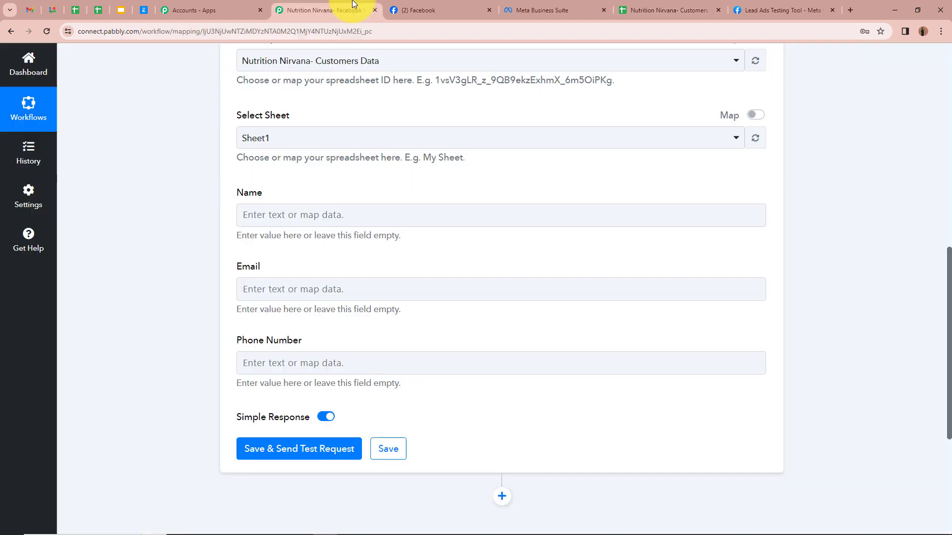
pyautogui.click(291, 140)
pyautogui.click(291, 197)
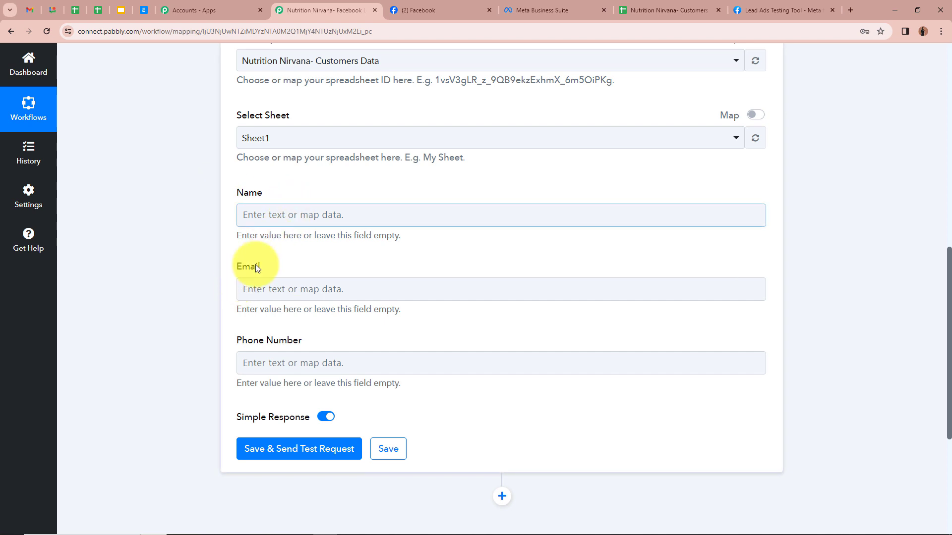
# Check the spreadsheet's Name, Email and Phone Number headers and empty row below
pyautogui.click(662, 9)
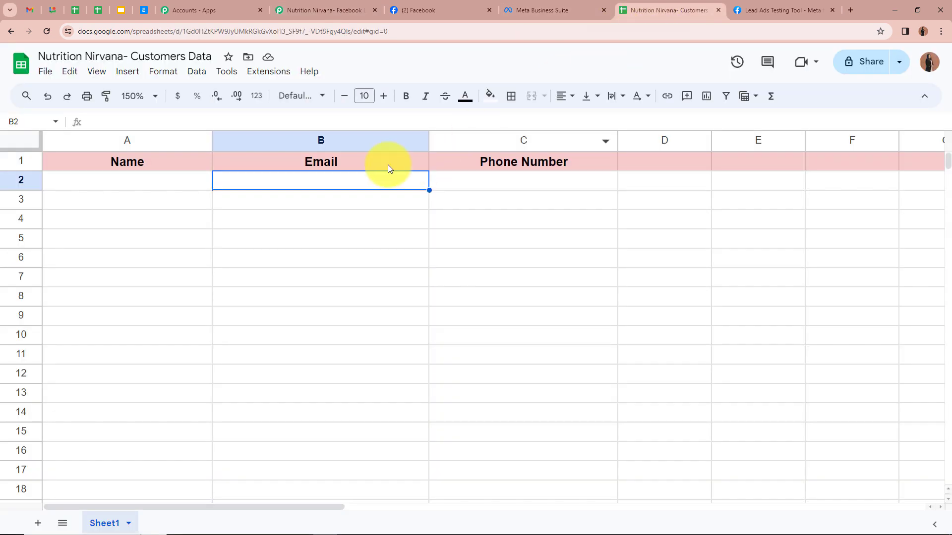
pyautogui.click(163, 164)
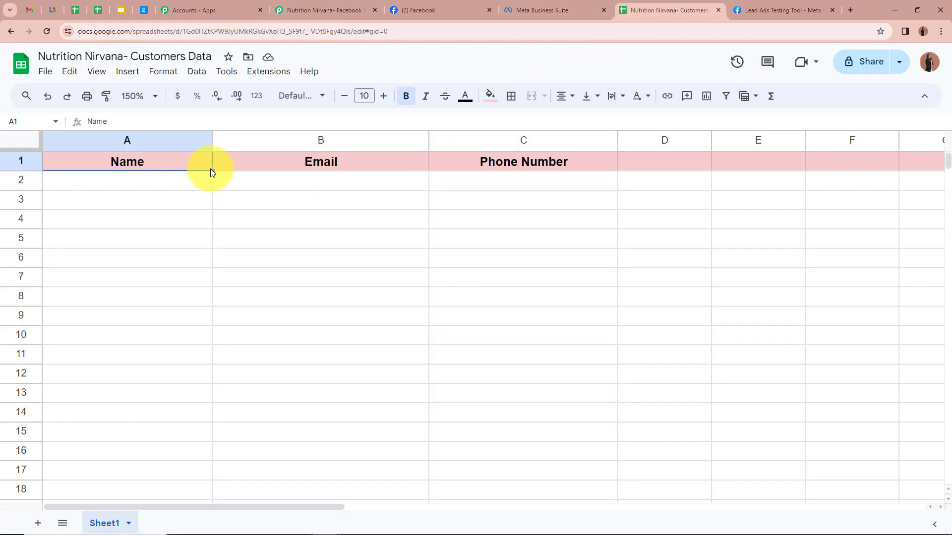
pyautogui.click(364, 166)
pyautogui.click(454, 166)
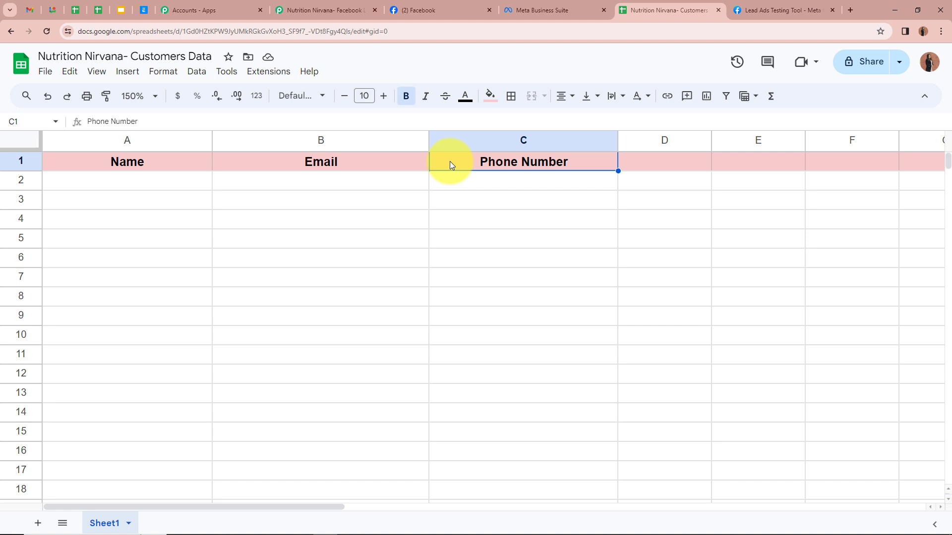
pyautogui.click(449, 180)
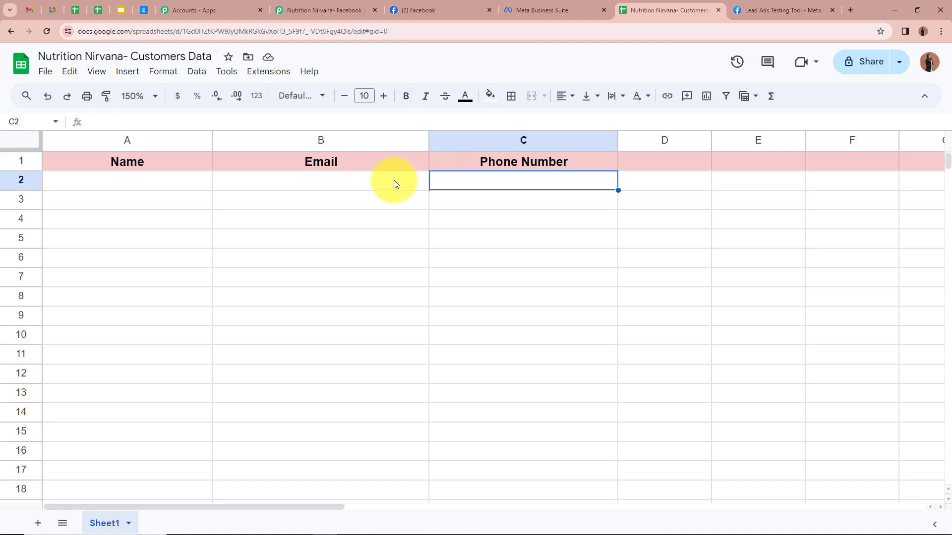
pyautogui.click(393, 182)
pyautogui.click(182, 178)
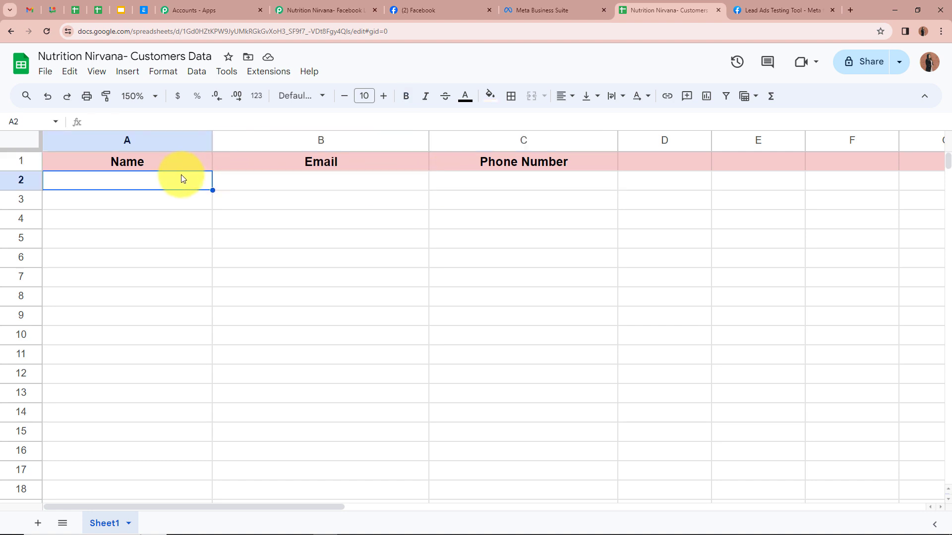
pyautogui.click(315, 10)
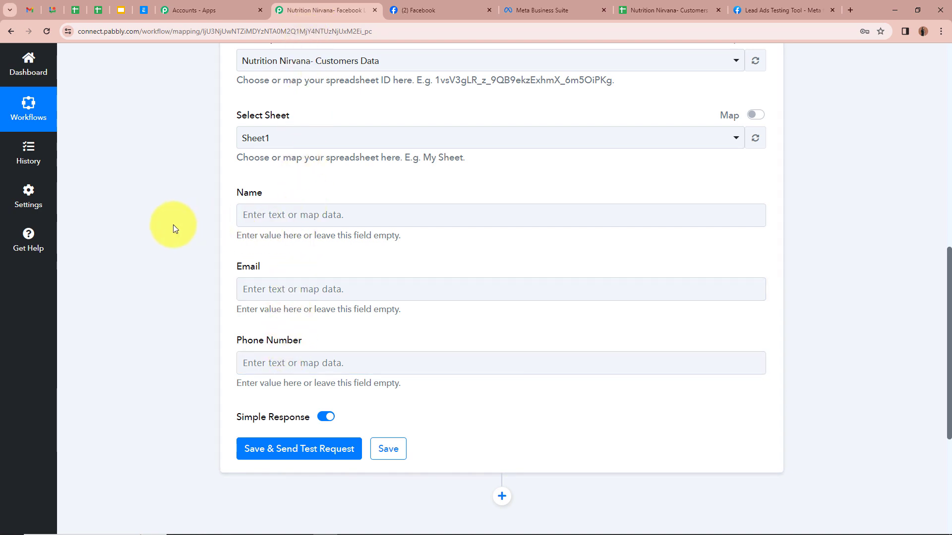
# Map the Facebook lead's full name into the Name field
pyautogui.scroll(9, 172, 225)
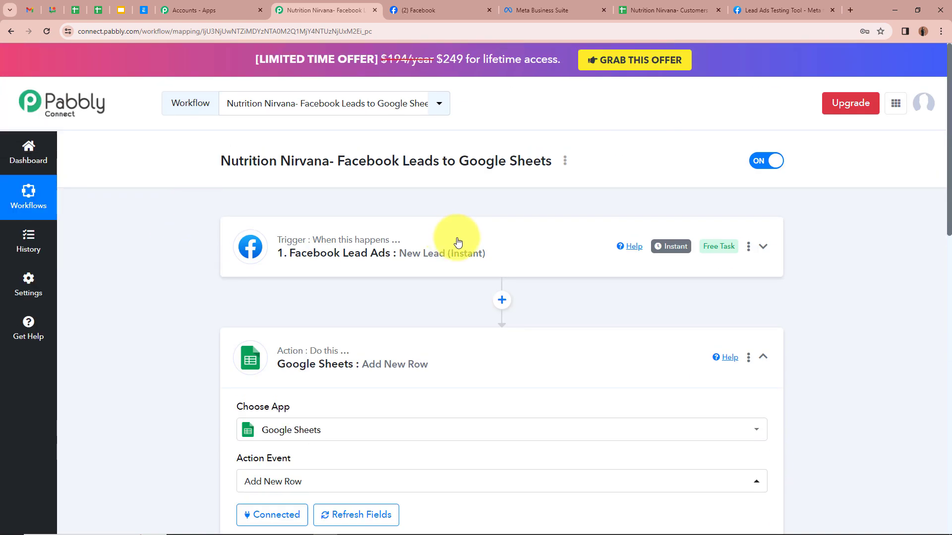
pyautogui.scroll(-10, 148, 263)
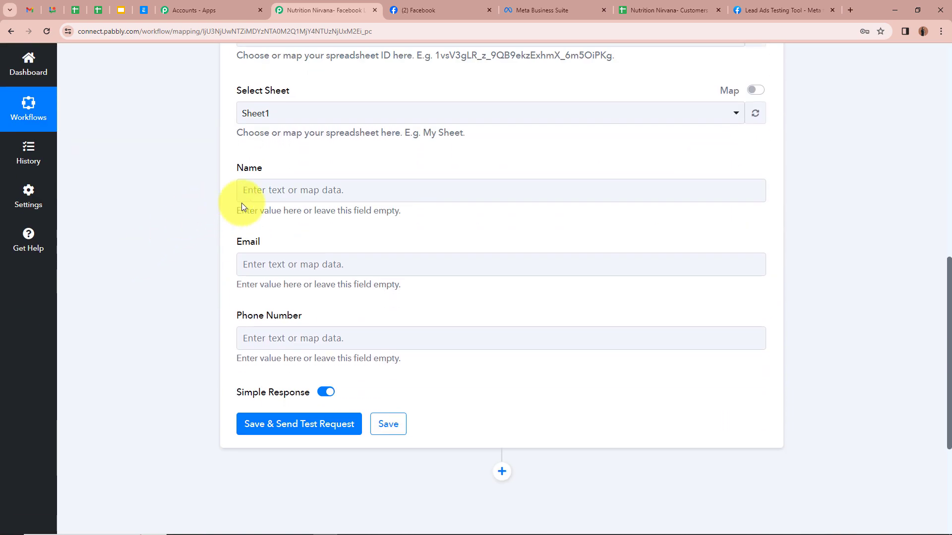
pyautogui.click(333, 192)
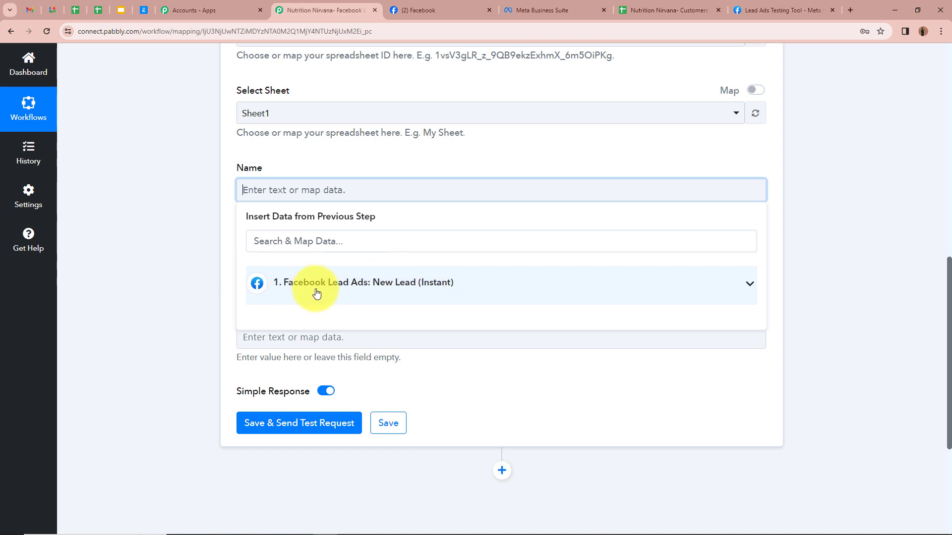
pyautogui.click(746, 283)
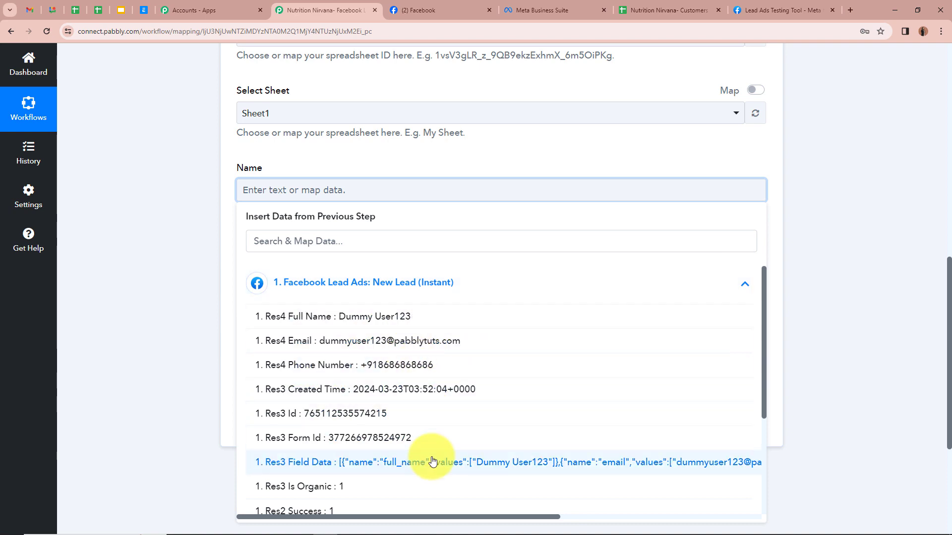
pyautogui.scroll(-3, 425, 446)
pyautogui.scroll(3, 418, 441)
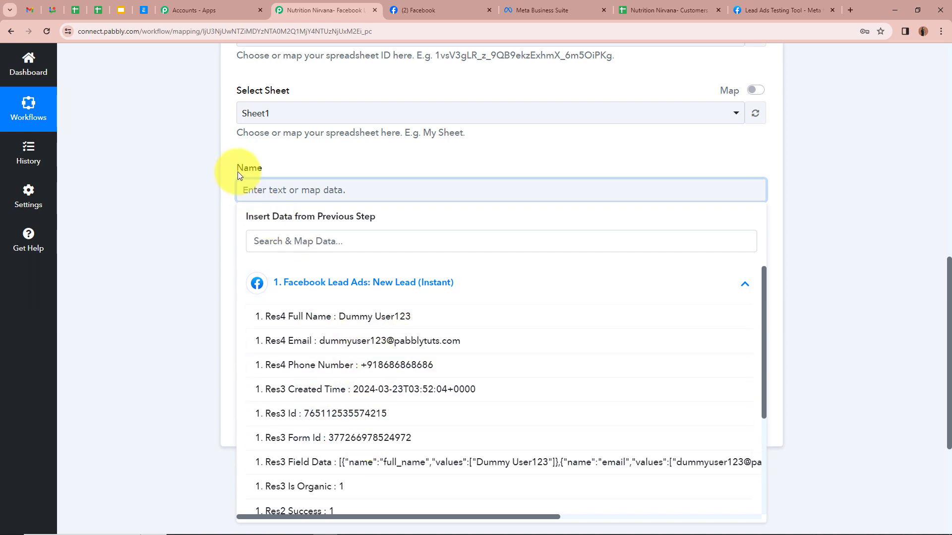
pyautogui.click(392, 317)
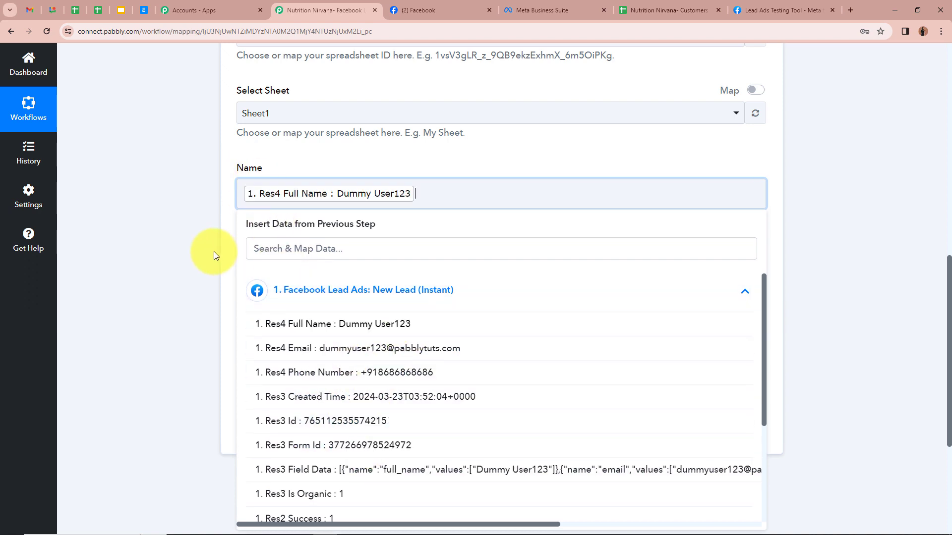
pyautogui.click(214, 252)
# Map the Facebook step's 1. Res4 Email into the Email field
pyautogui.scroll(-1, 213, 252)
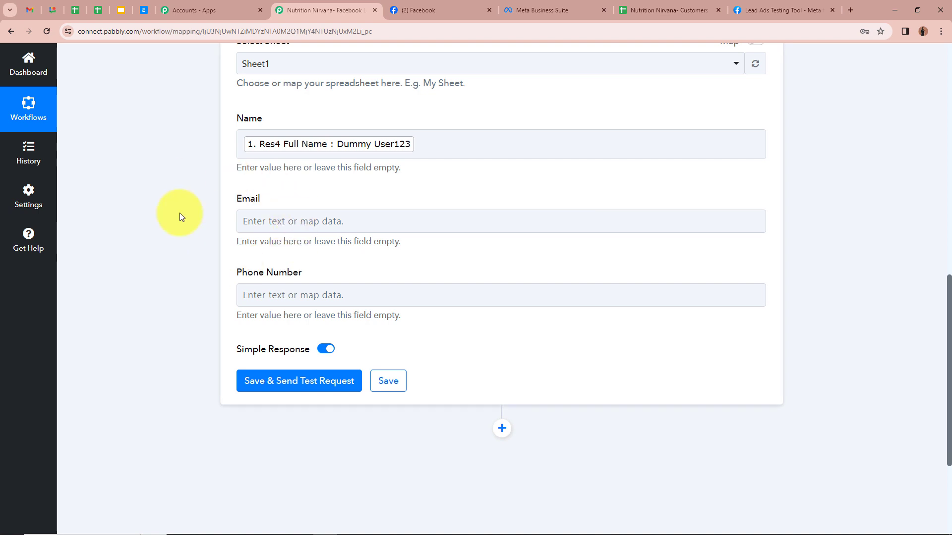
pyautogui.click(262, 221)
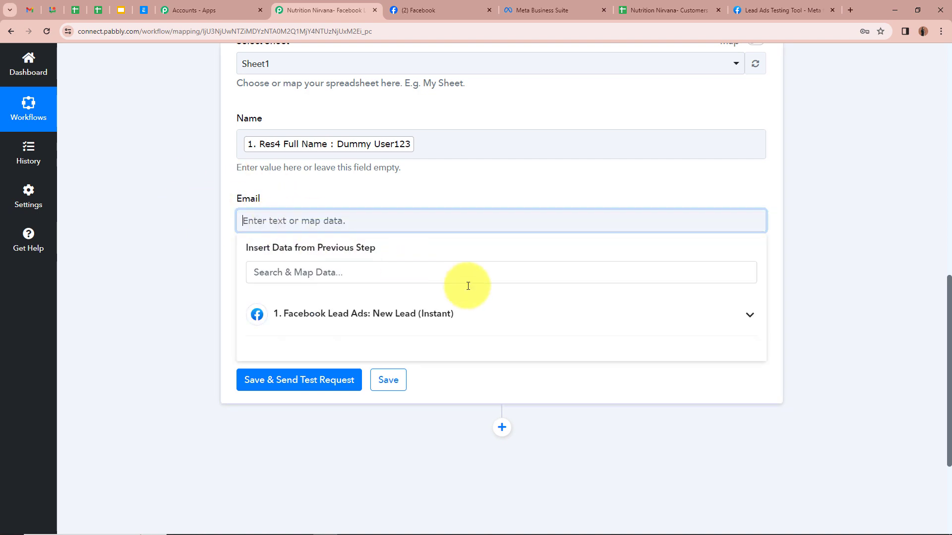
pyautogui.click(748, 319)
pyautogui.scroll(-1, 512, 357)
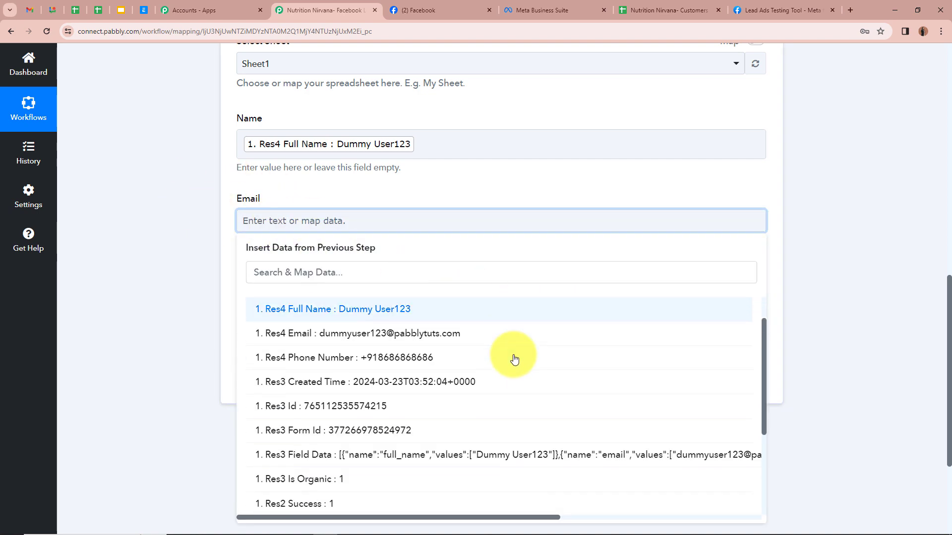
pyautogui.click(467, 323)
pyautogui.click(204, 248)
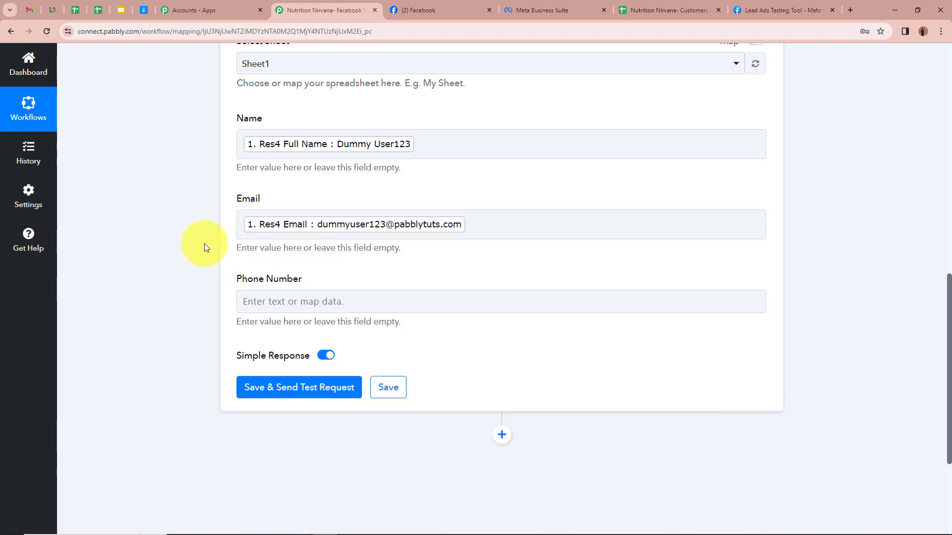
# Map Res4 Phone Number from the Facebook step into the Phone Number field
pyautogui.scroll(-2, 213, 253)
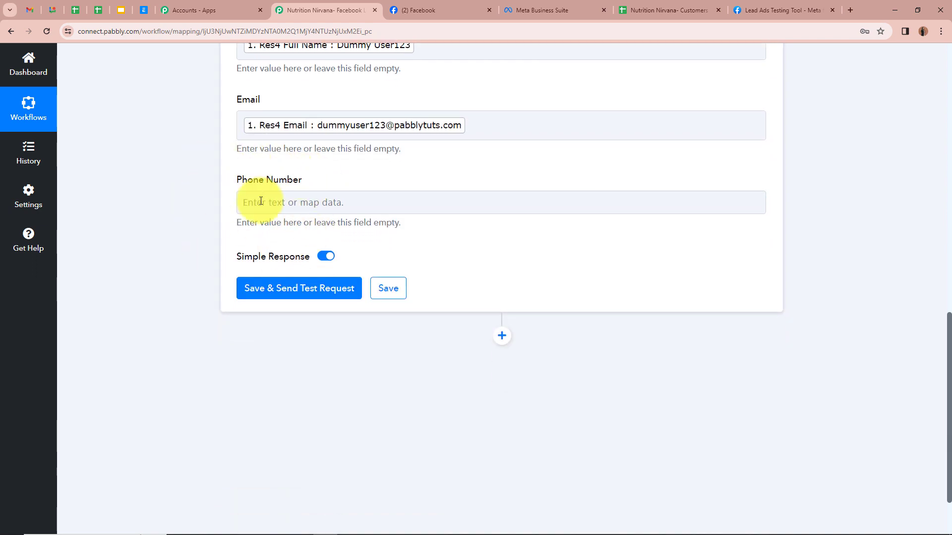
pyautogui.click(284, 206)
pyautogui.click(709, 296)
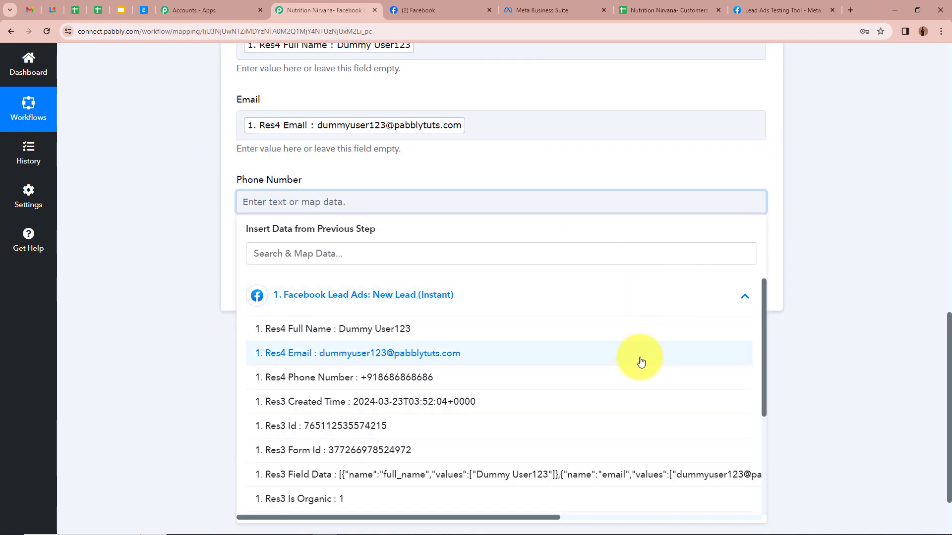
pyautogui.click(446, 378)
pyautogui.click(181, 218)
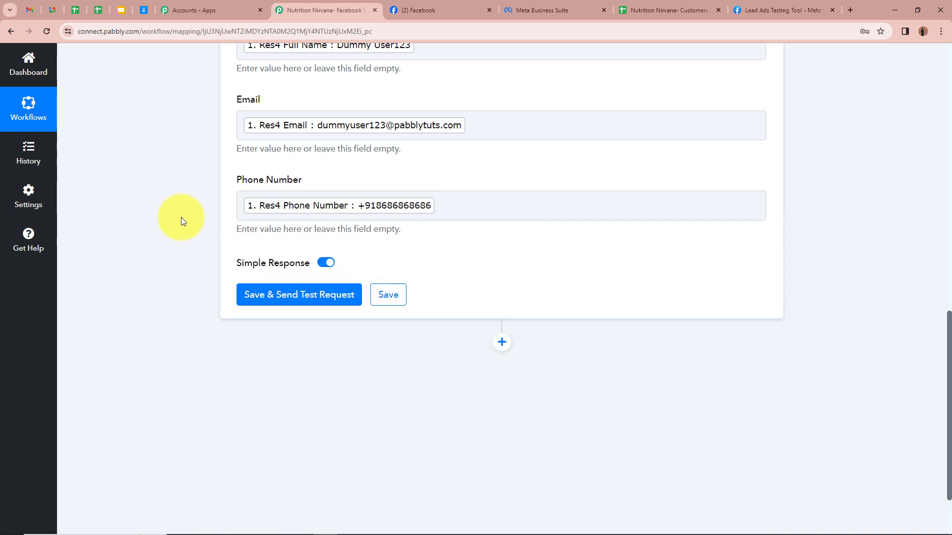
pyautogui.scroll(2, 181, 221)
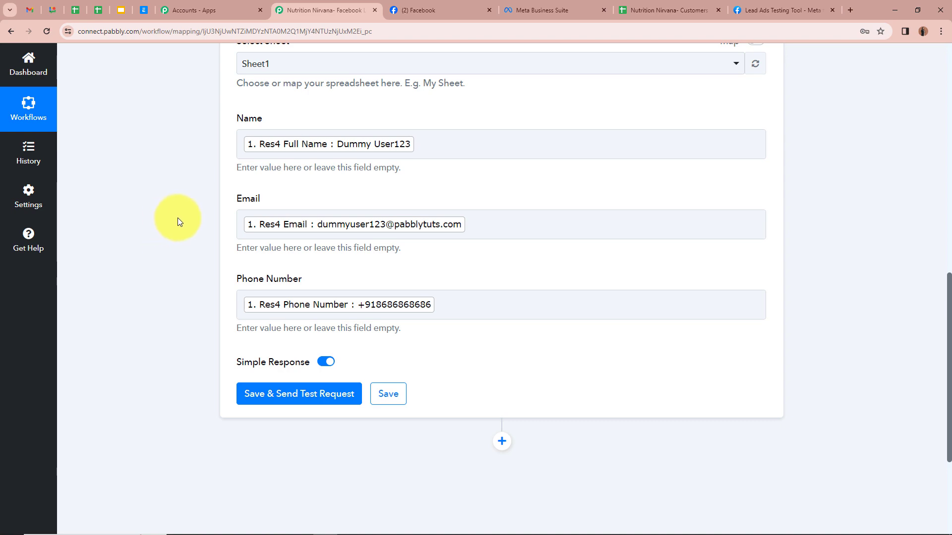
pyautogui.scroll(10, 178, 217)
pyautogui.scroll(-7, 177, 216)
pyautogui.scroll(-2, 178, 218)
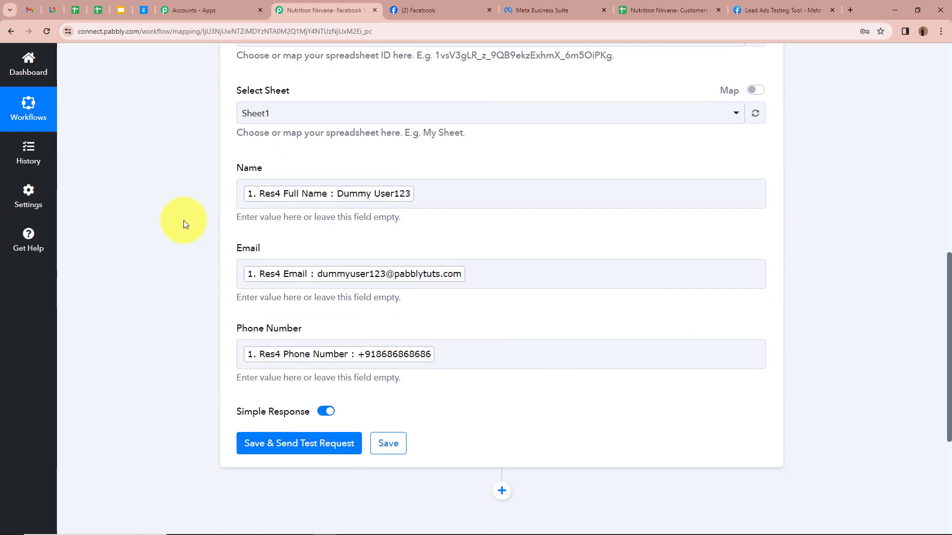
pyautogui.scroll(-3, 155, 303)
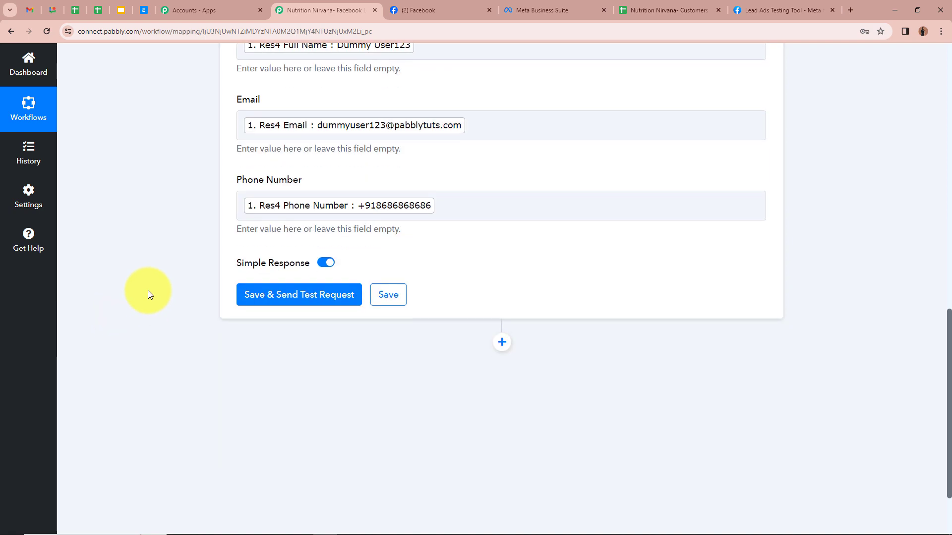
# Save the Name/Email/Phone mapping and send a test request writing row A2:C2 of Sheet1
pyautogui.click(261, 300)
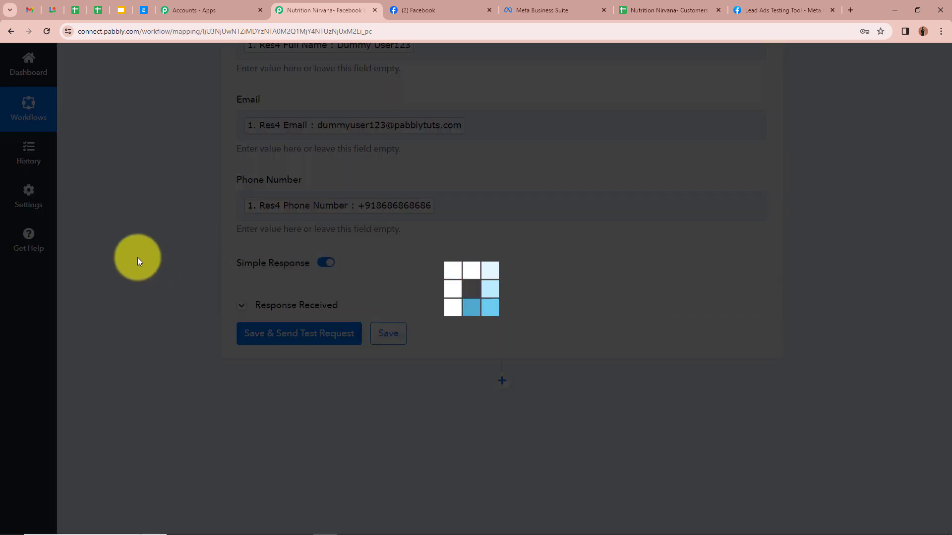
pyautogui.scroll(2, 371, 264)
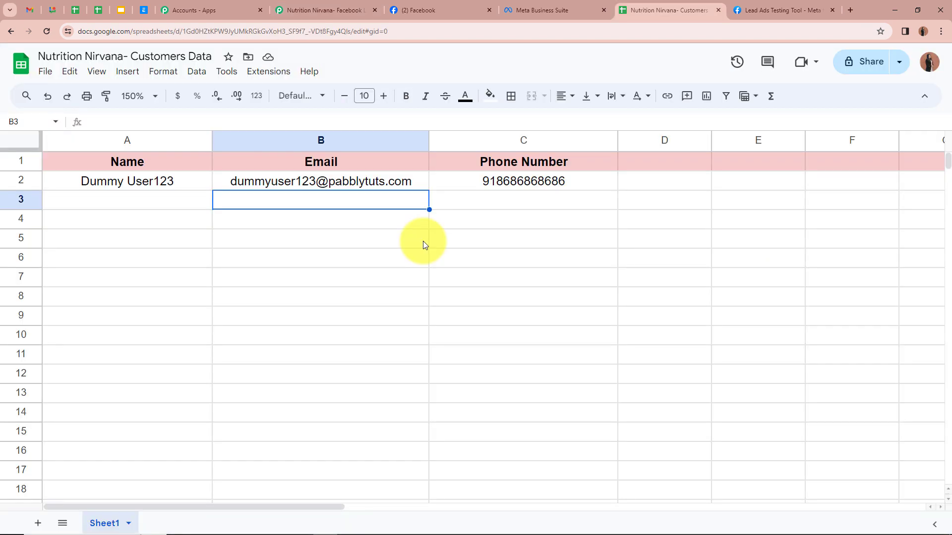
# Verify the lead's name, email and phone number in row 2, then return to the Lead Ads Testing Tool
pyautogui.click(174, 181)
pyautogui.click(306, 201)
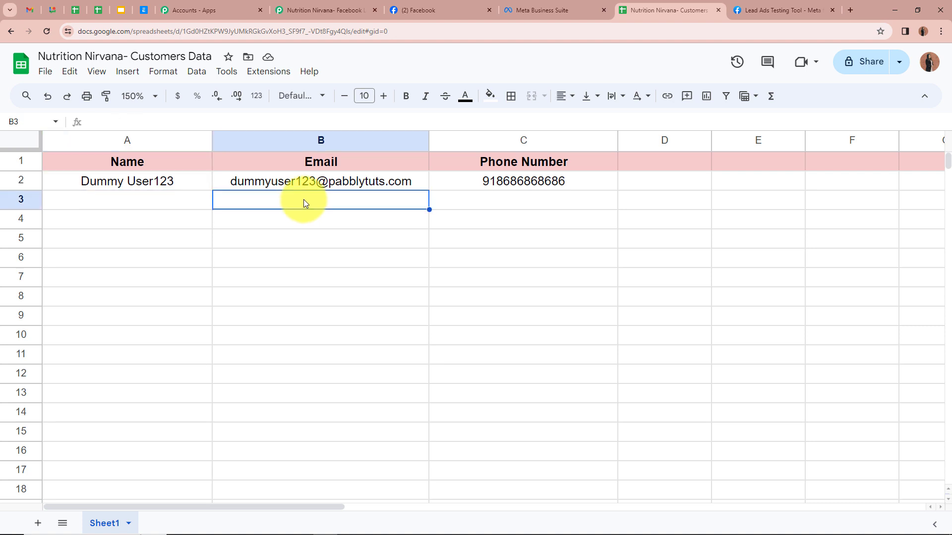
pyautogui.click(434, 191)
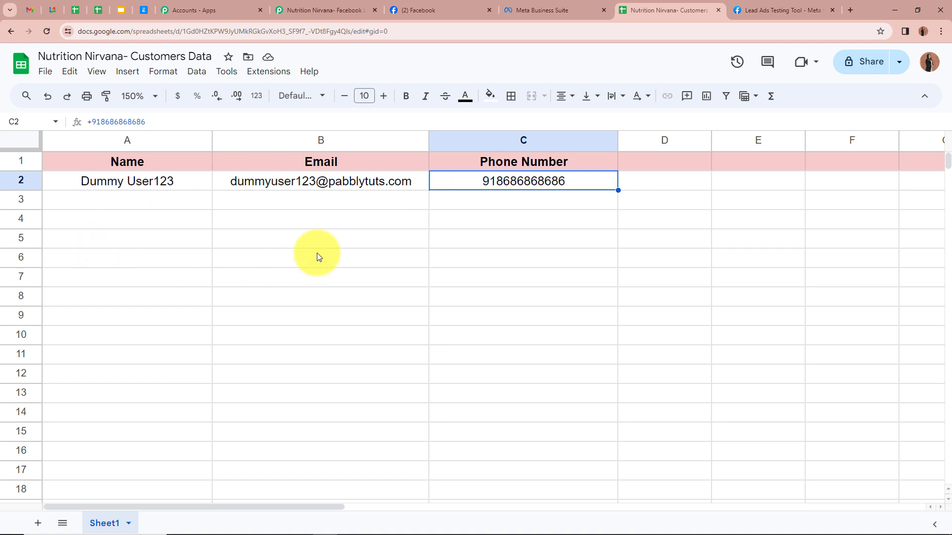
pyautogui.click(315, 208)
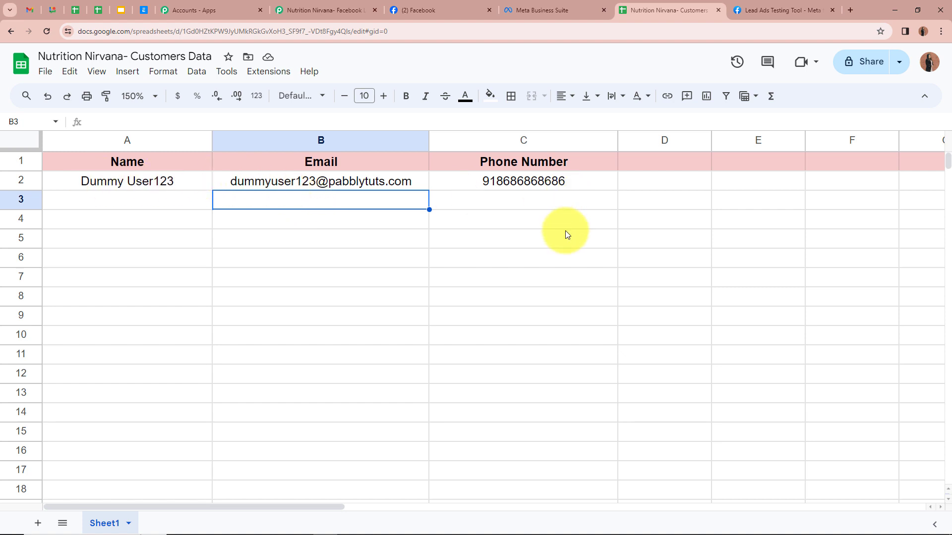
pyautogui.click(796, 10)
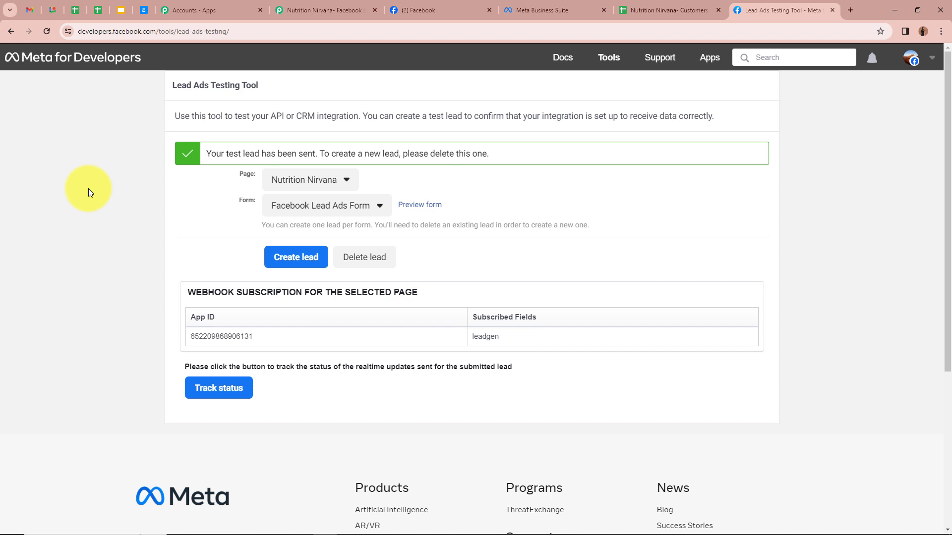
# Delete the previously sent test lead and reload the testing tool
pyautogui.click(385, 260)
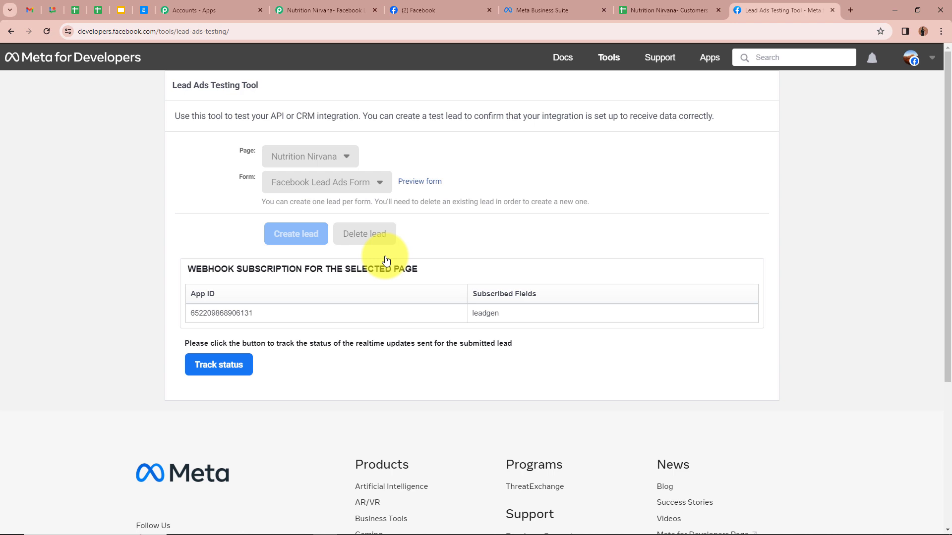
pyautogui.moveTo(201, 153); pyautogui.dragTo(341, 163)
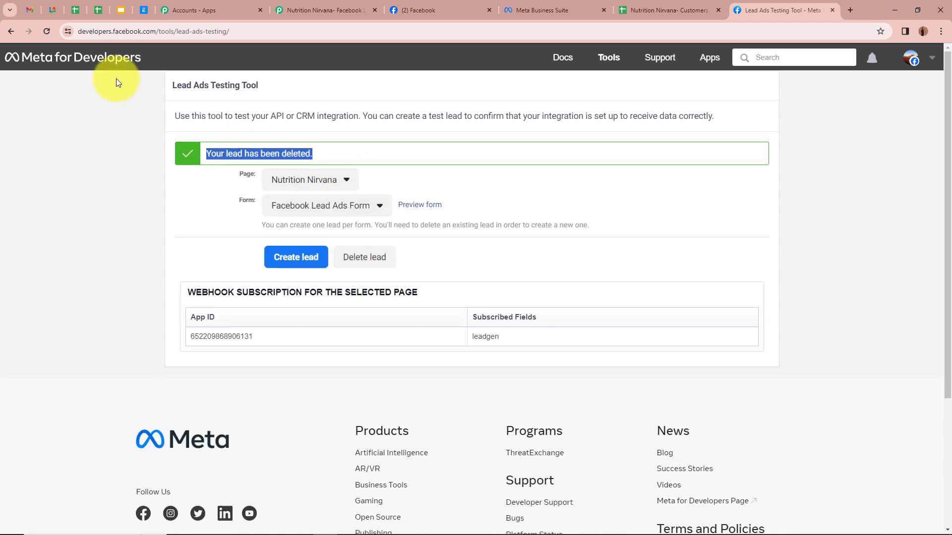
pyautogui.click(47, 31)
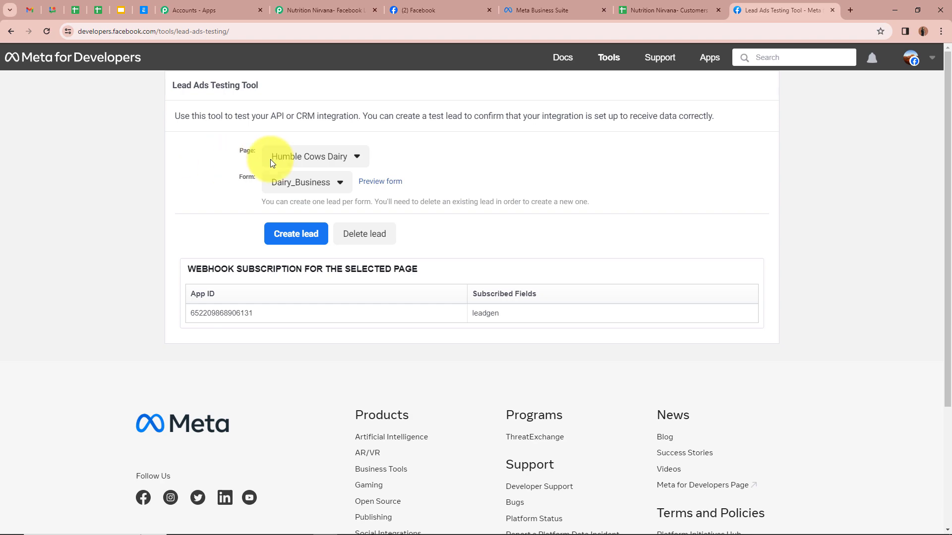
# Choose the Nutrition Nirvana page and the Facebook Lead Ads Form
pyautogui.click(312, 158)
pyautogui.scroll(-4, 238, 365)
pyautogui.scroll(-7, 239, 359)
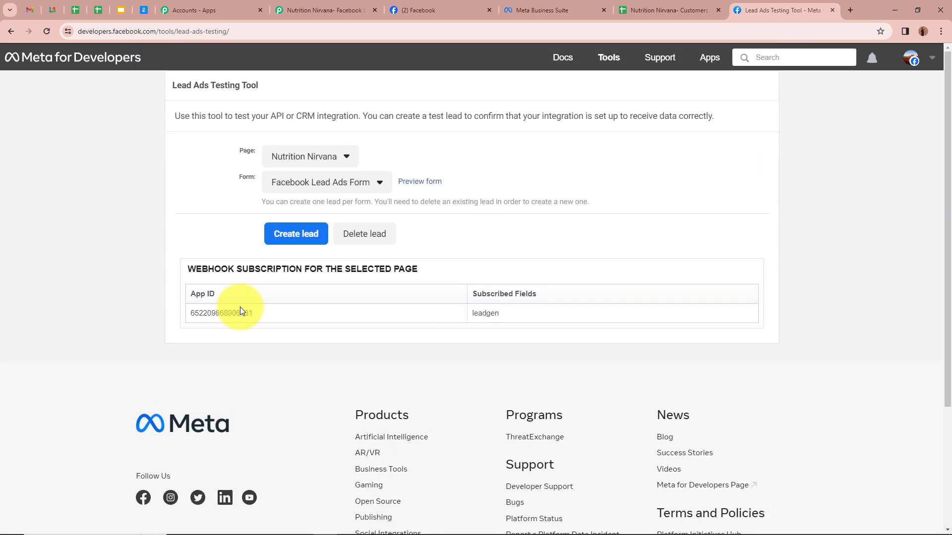
pyautogui.click(341, 182)
pyautogui.click(346, 206)
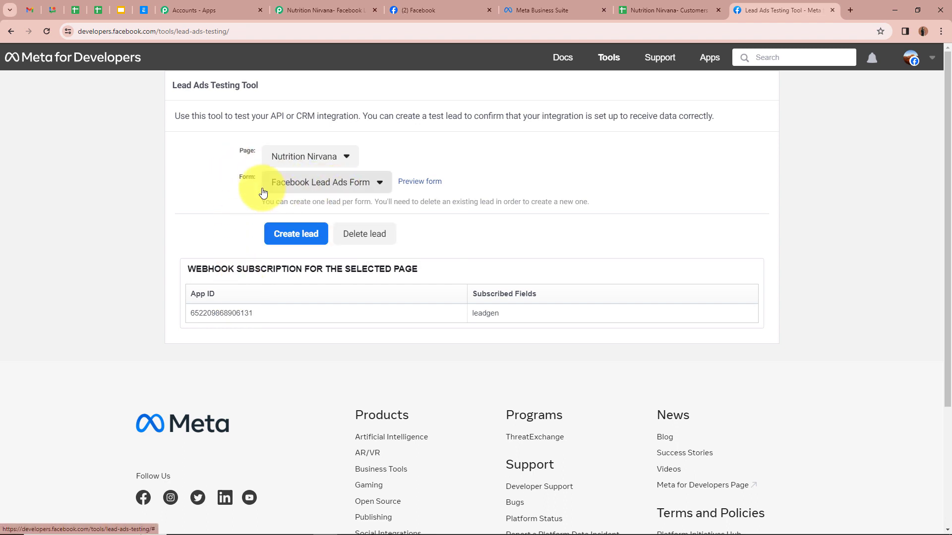
# Fill the form preview with a full name, email and phone number and submit the test lead
pyautogui.click(420, 182)
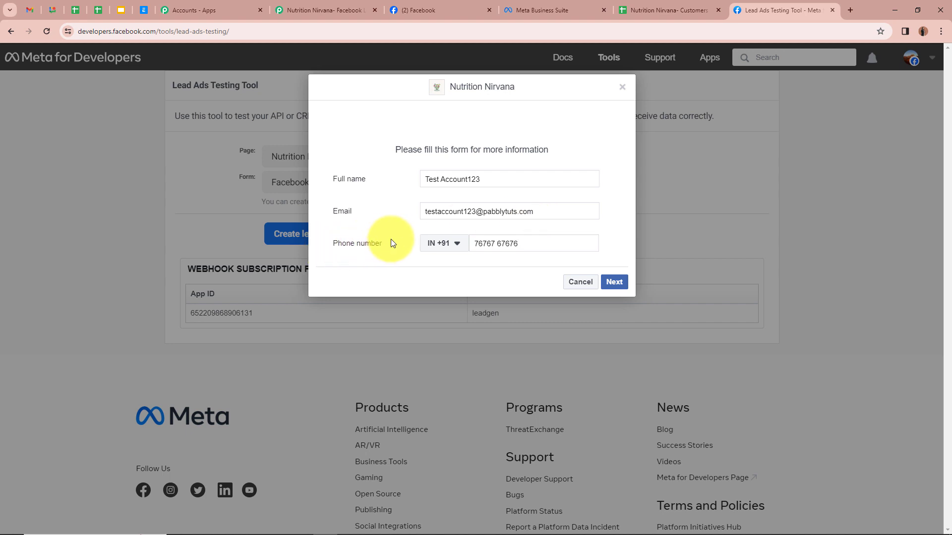
pyautogui.click(615, 282)
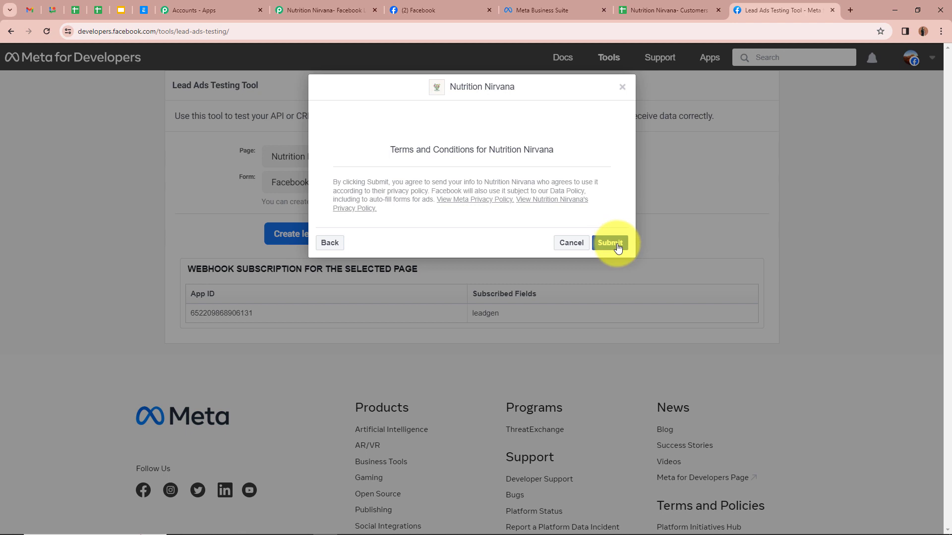
pyautogui.click(614, 244)
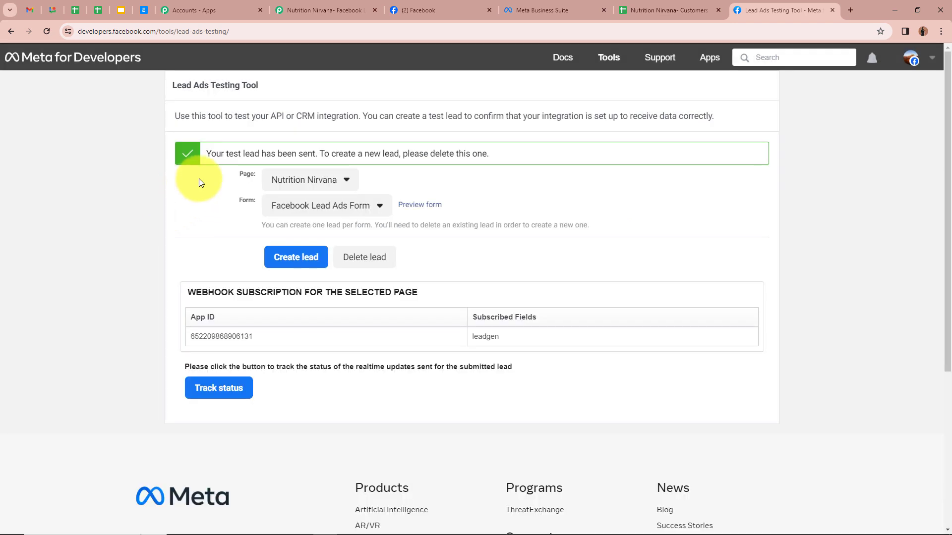
pyautogui.moveTo(208, 154); pyautogui.dragTo(328, 154)
pyautogui.click(98, 207)
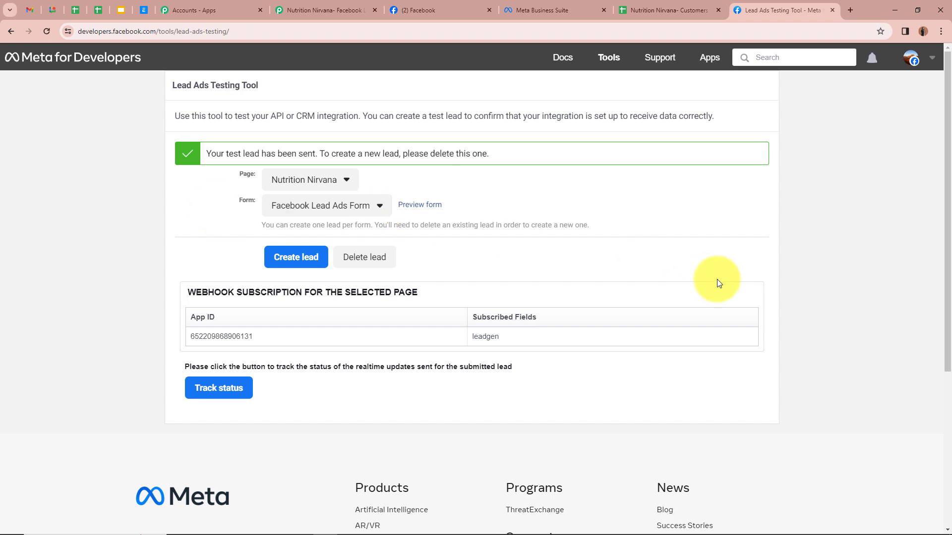
# Check the new lead's name, email and phone number in row 3, then return to the Pabbly workflow
pyautogui.click(662, 6)
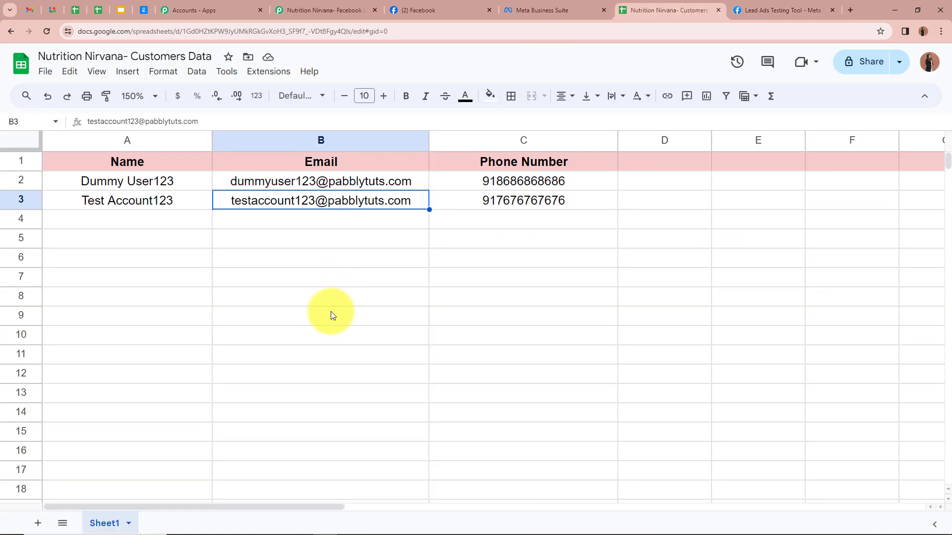
pyautogui.click(315, 246)
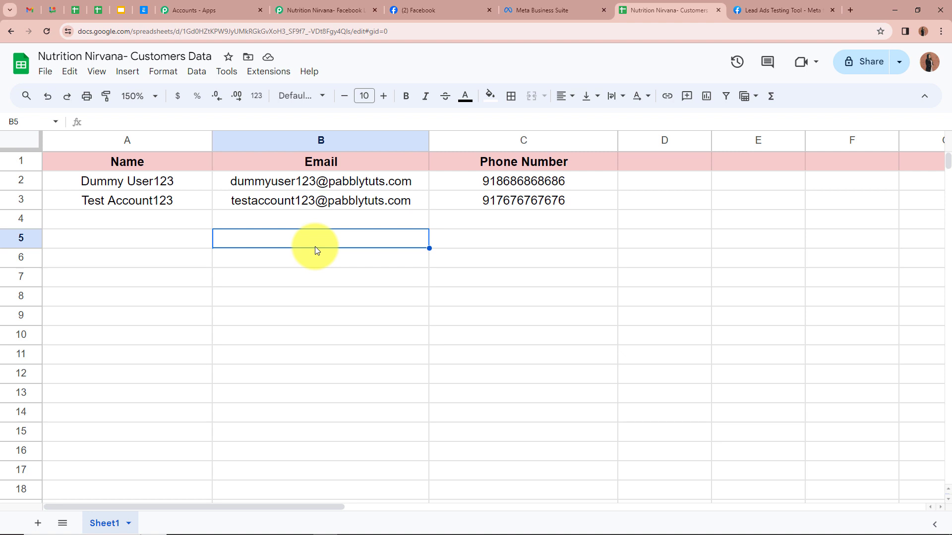
pyautogui.click(182, 206)
pyautogui.click(263, 222)
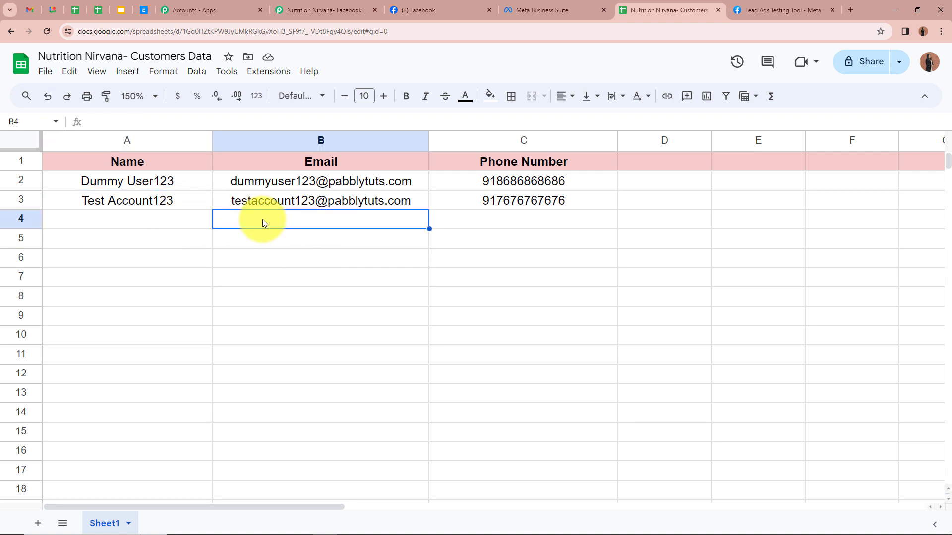
pyautogui.click(458, 204)
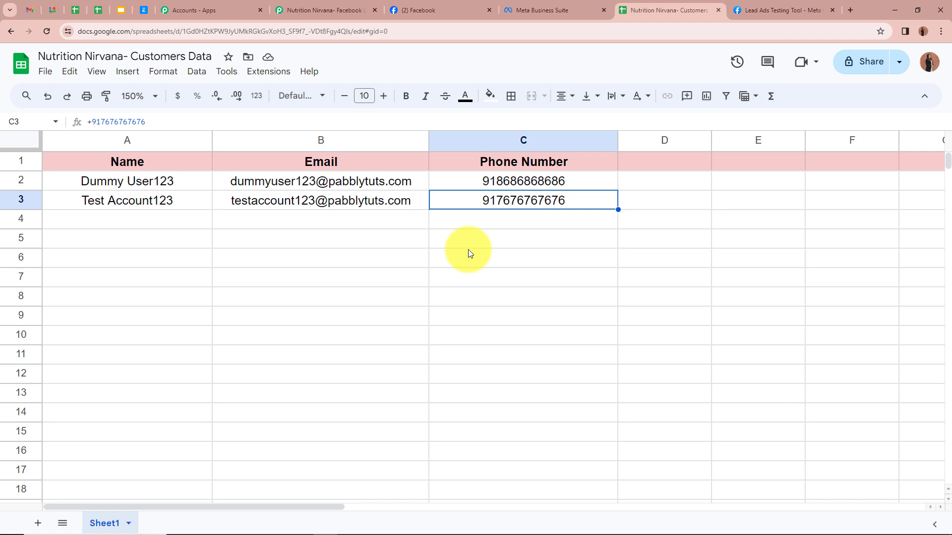
pyautogui.click(313, 10)
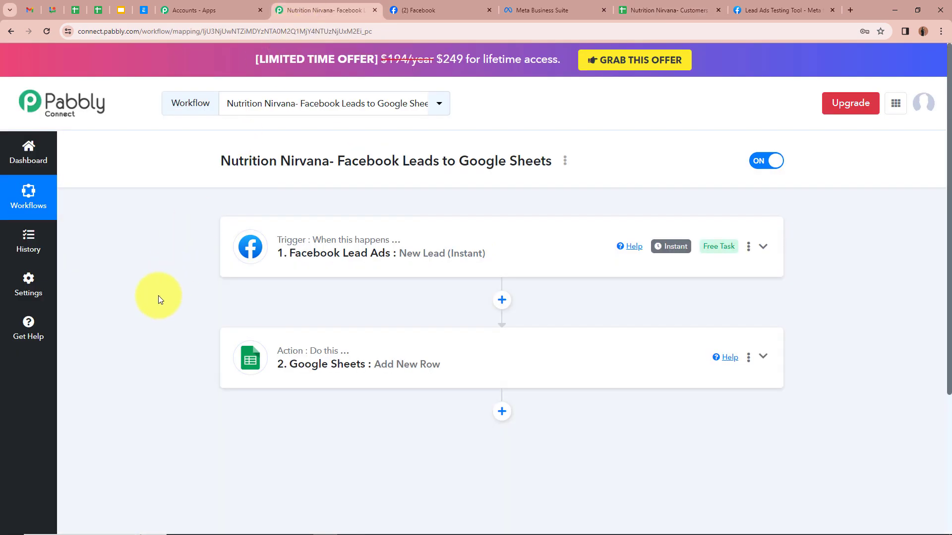